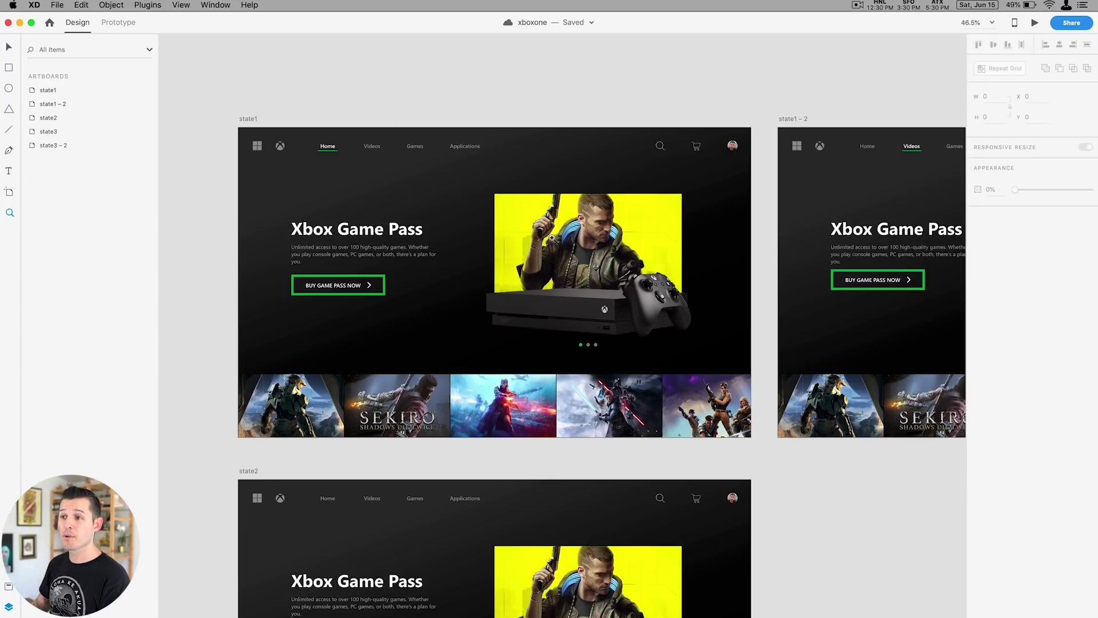
Switch to Prototype mode and zoom in on the state1 and state1 – 2 artboards.
click(127, 26)
mouse_move(222, 111)
mouse_down()
mouse_move(875, 578)
mouse_move(1019, 533)
mouse_up()
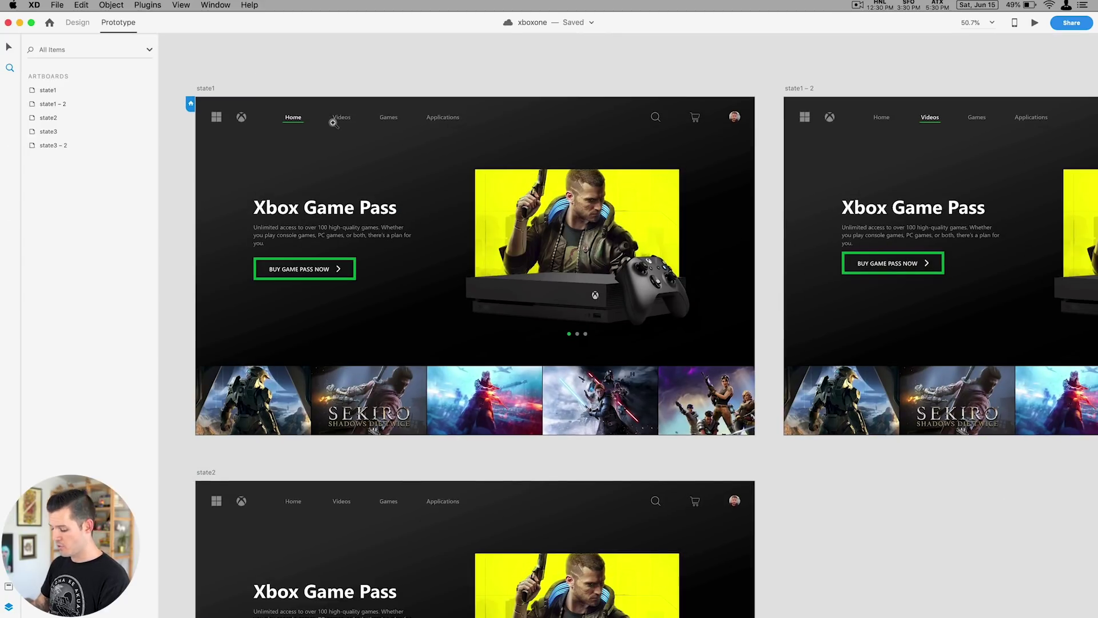
Wire the Videos nav link in state1 to state1 – 2 with a Keys & Gamepad trigger.
click(339, 123)
double_click(341, 120)
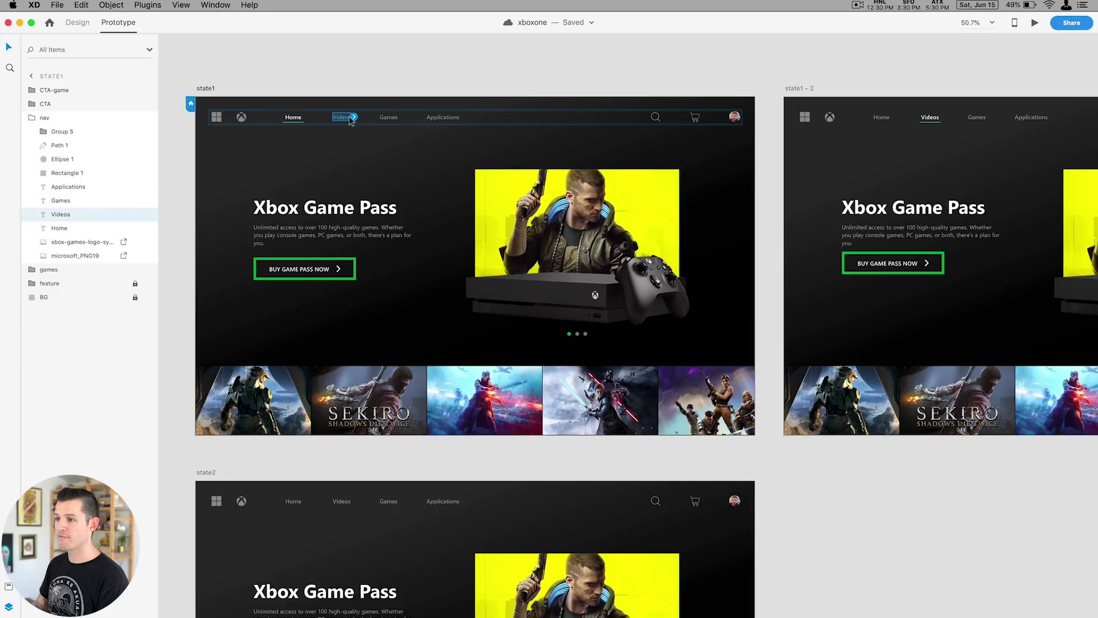
drag(356, 120, 820, 127)
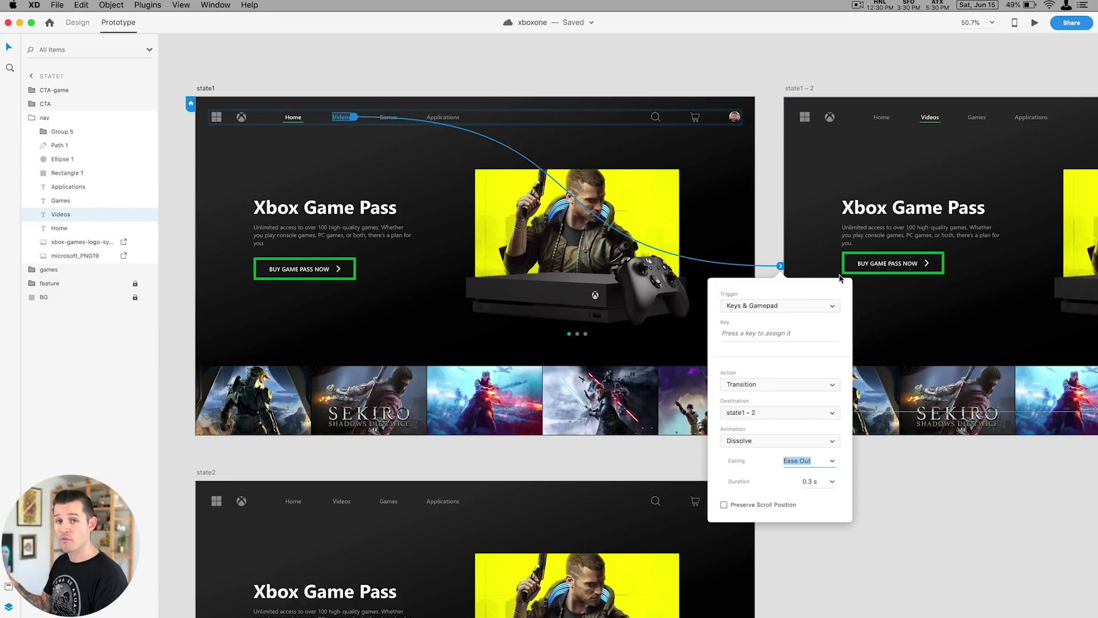
click(800, 306)
click(803, 315)
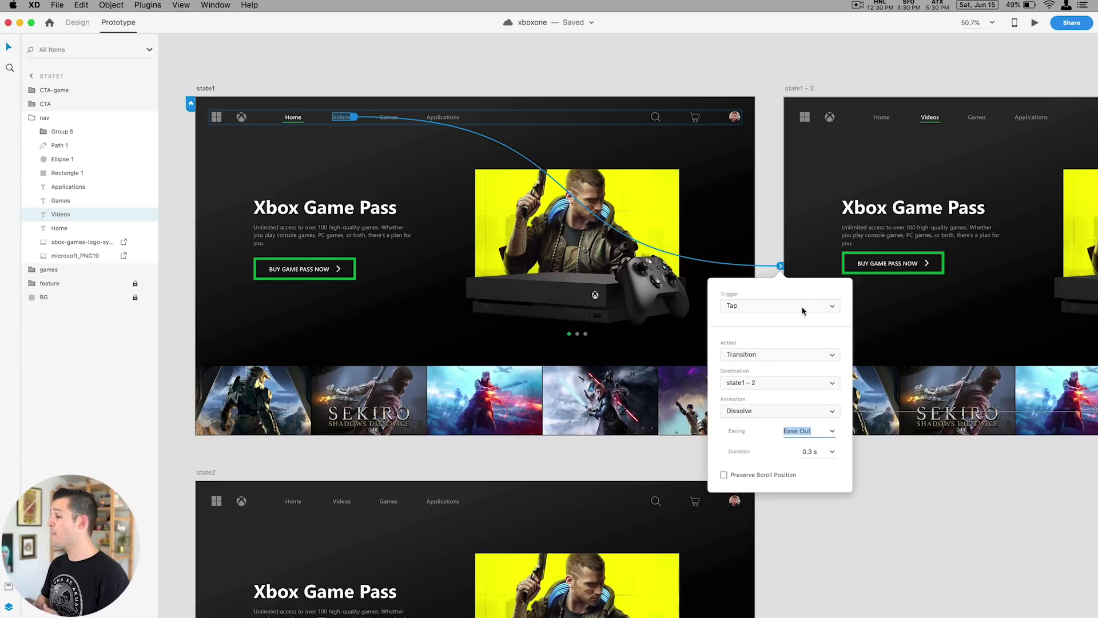
click(803, 309)
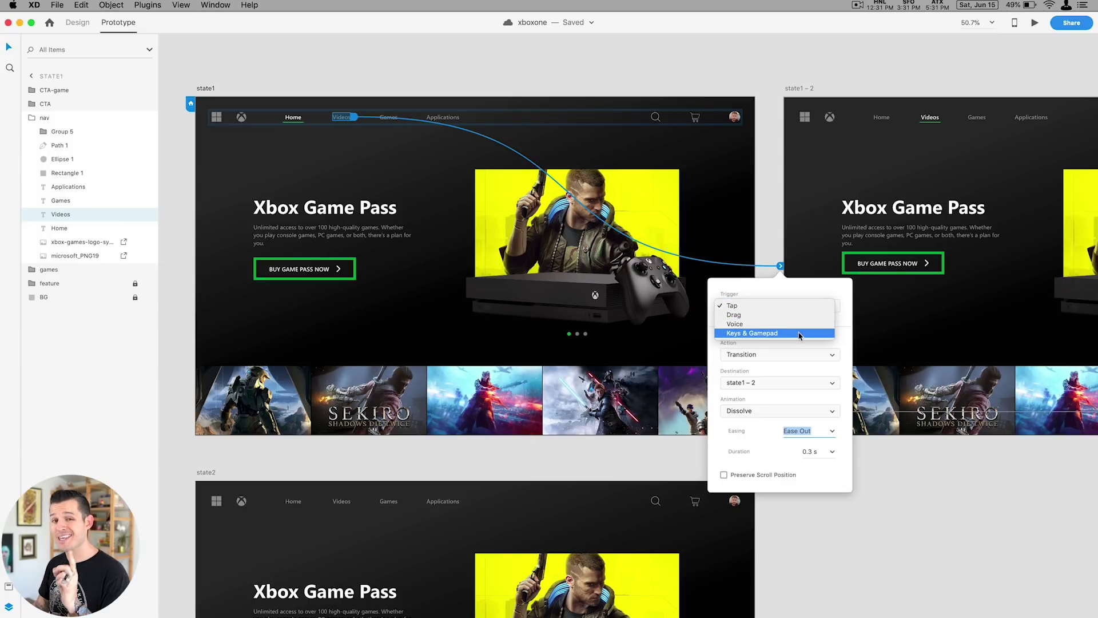
click(800, 334)
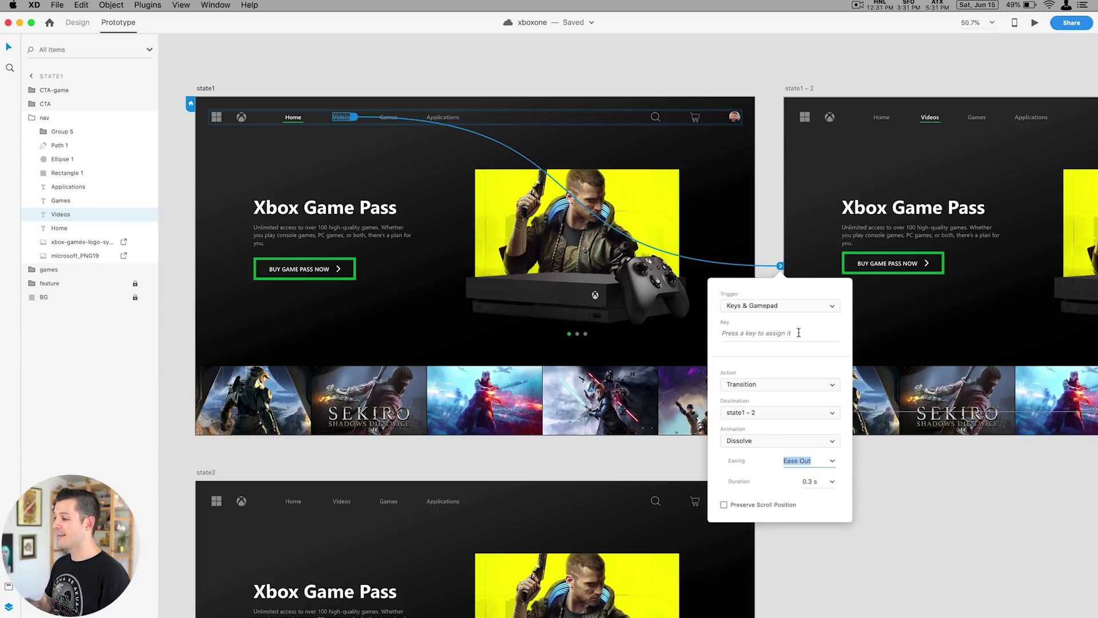
Assign a left thumbstick direction as the key, then wire Home in state1 – 2 back to state1.
click(799, 332)
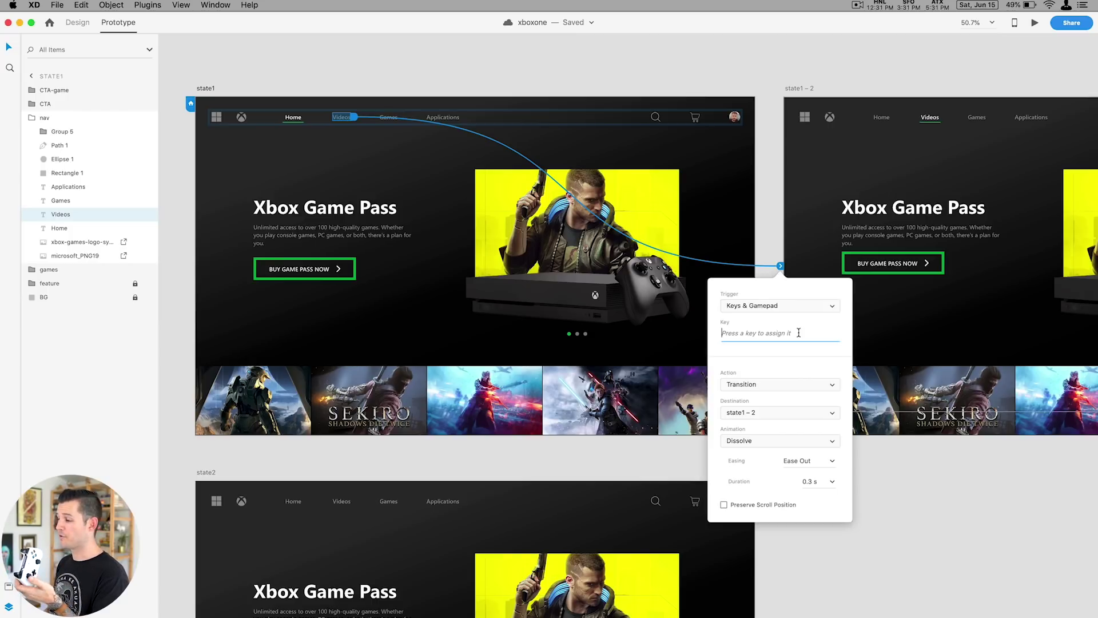
key(Right)
key(a)
key(Left)
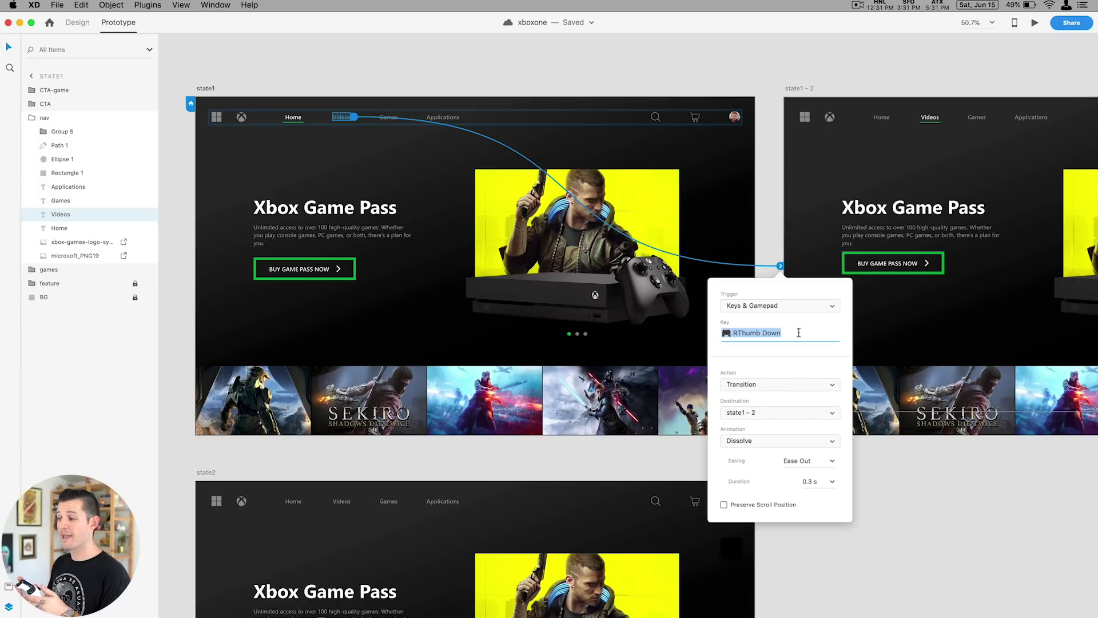
key(l)
key(Left)
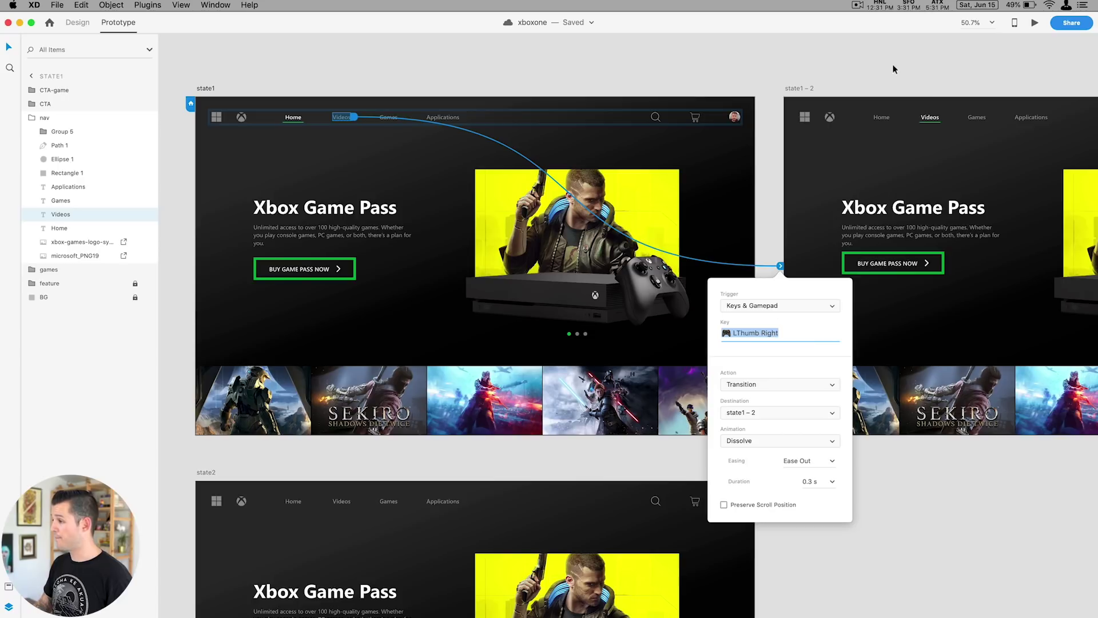
click(881, 118)
drag(894, 119, 756, 279)
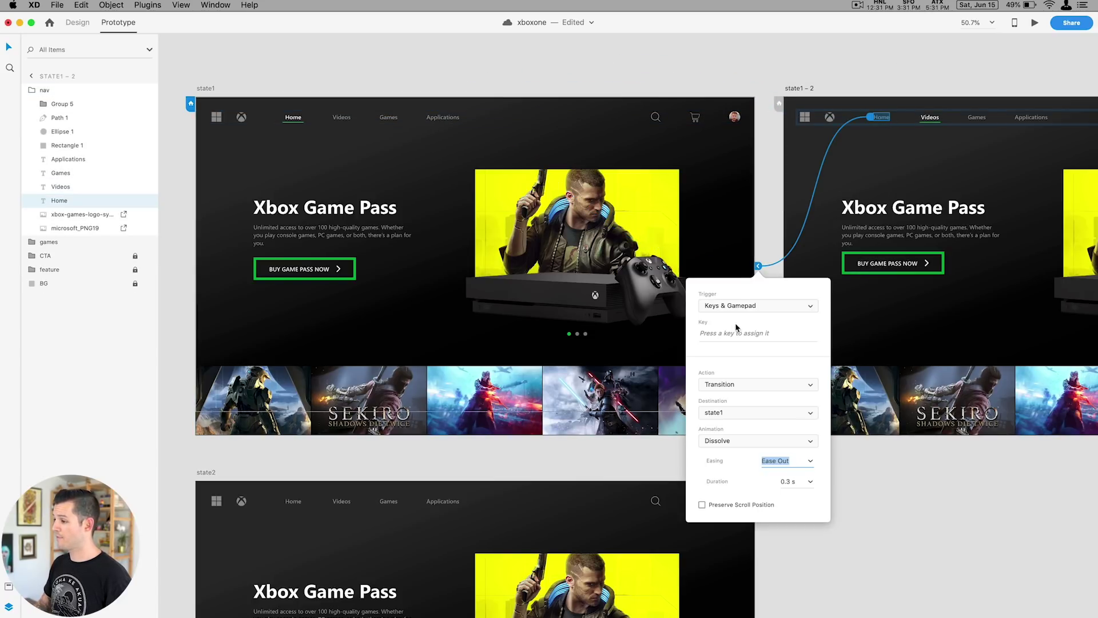
Give Home's link a left thumbstick gamepad trigger and select the state1 artboard.
key(Left)
click(706, 72)
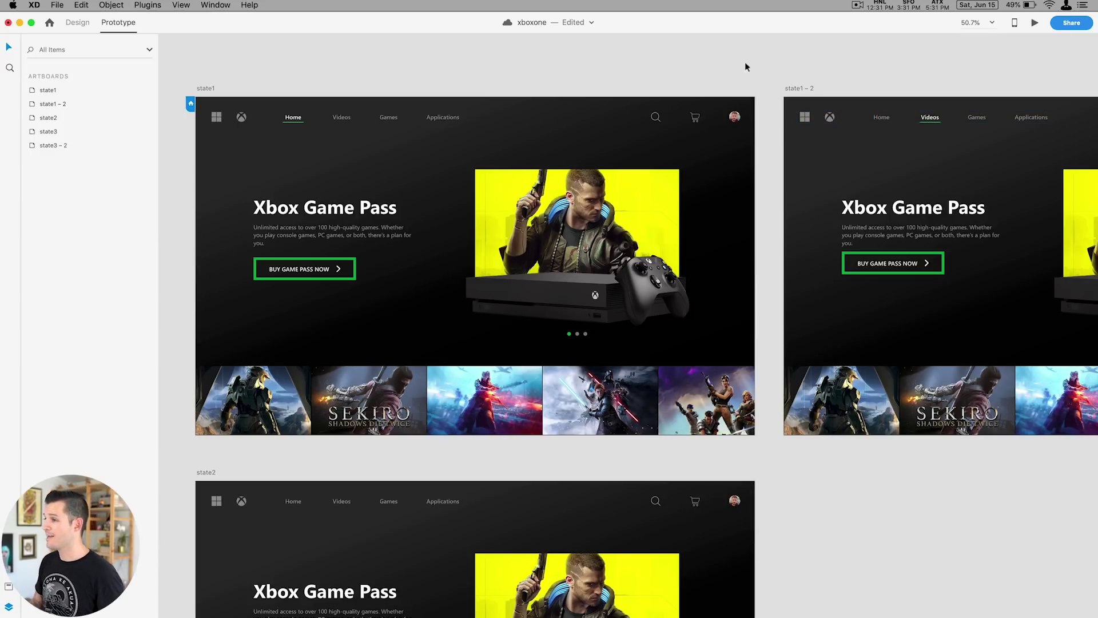
click(206, 89)
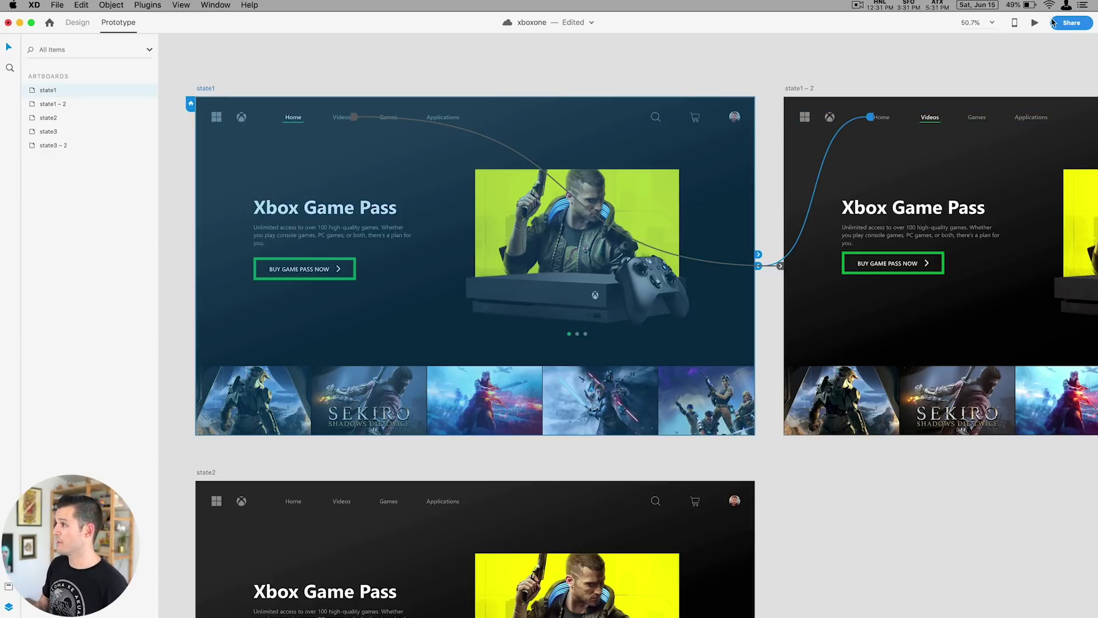
Preview the Home–Videos dissolve, then close it and return to Design mode.
click(1035, 23)
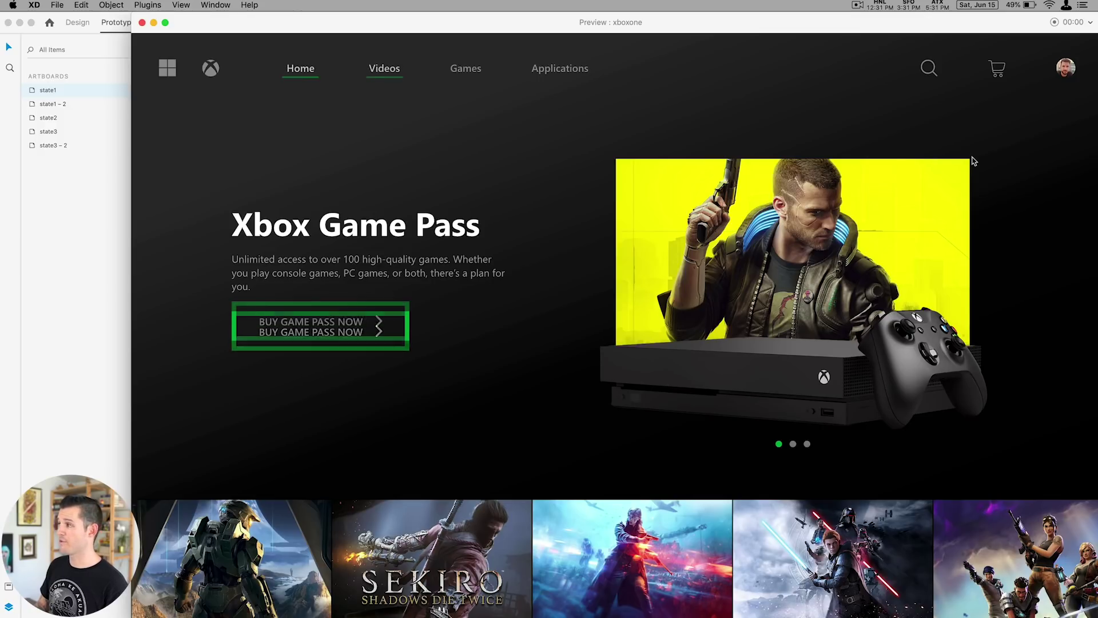
click(142, 22)
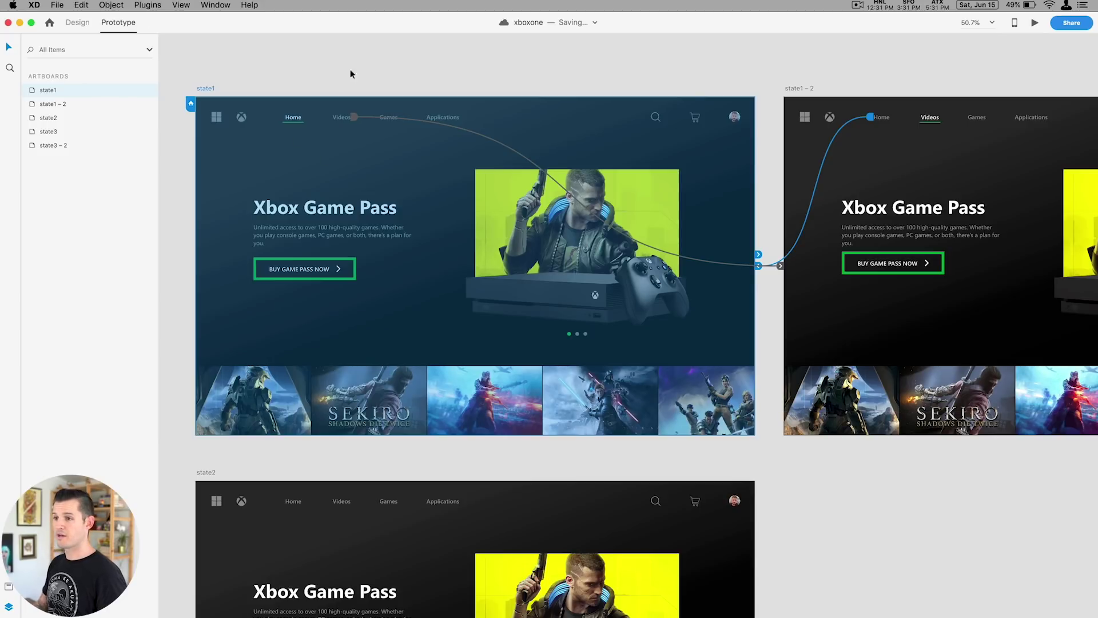
click(77, 23)
Replace state1 – 2's CTA group with a copy of state1's CTA group.
click(312, 254)
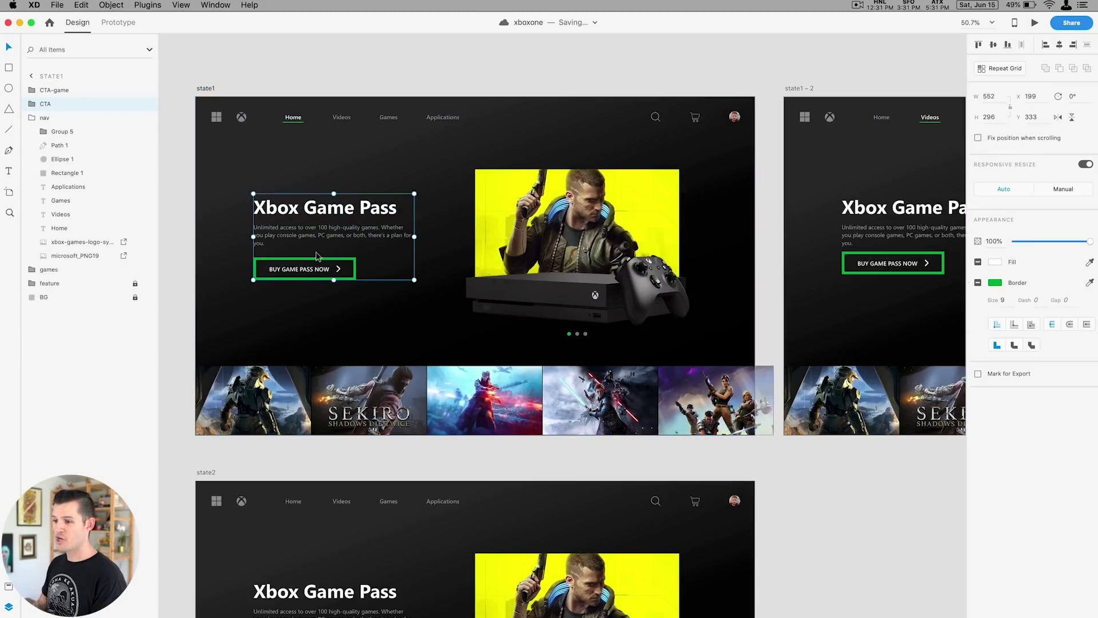
scroll(572, 229, right, 10)
click(501, 176)
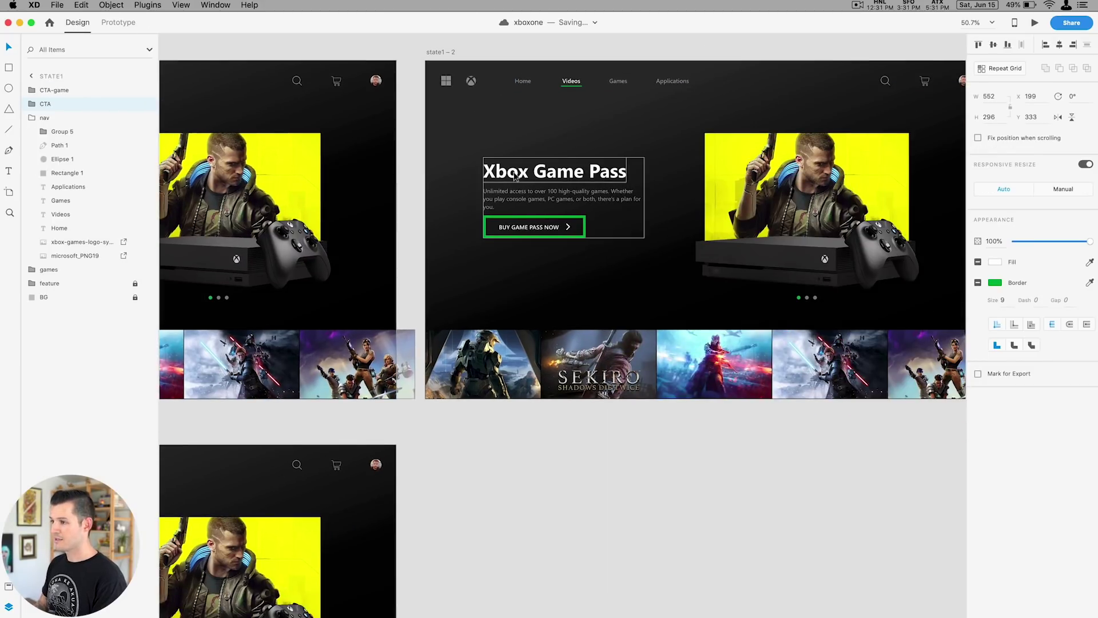
key(super+l)
key(super+d)
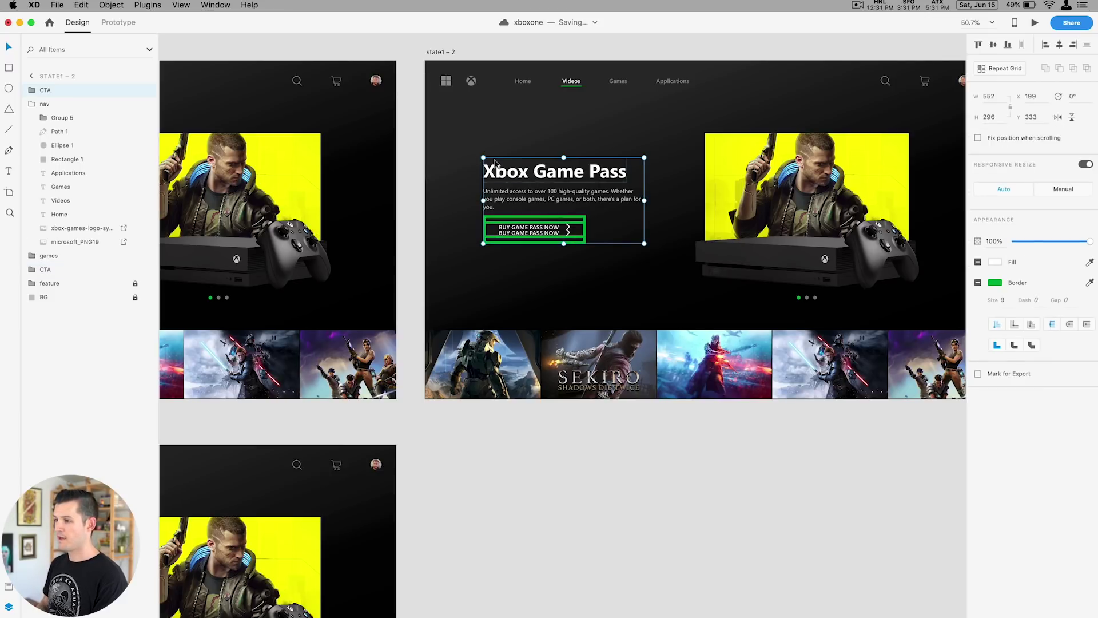
key(super+z)
key(super+shift+z)
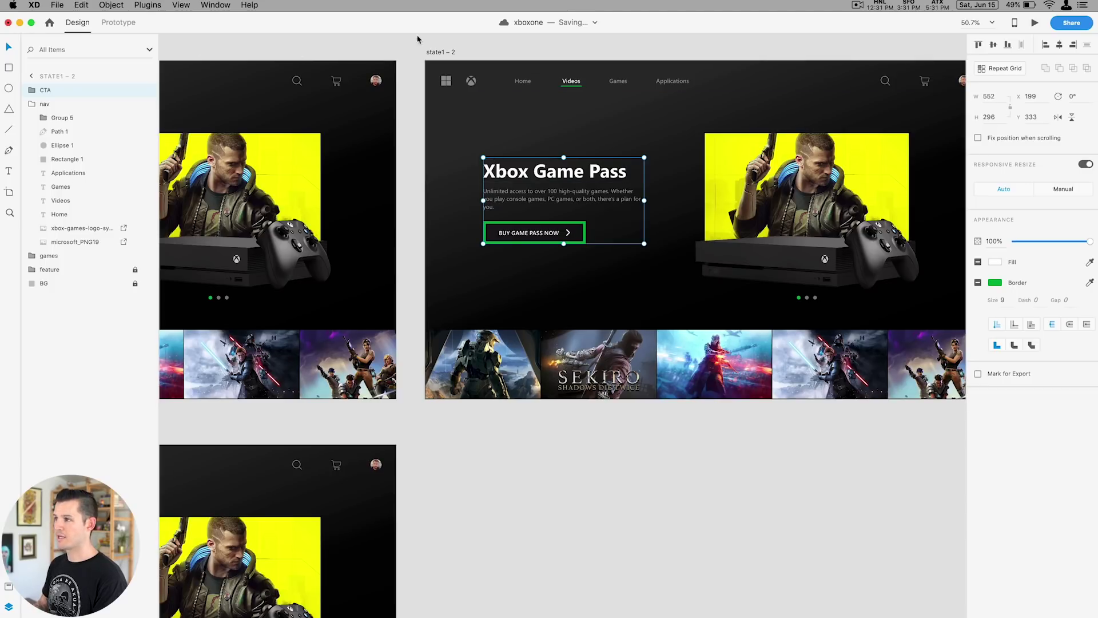
Preview the prototype, toggling Home and Videos with left and right thumbstick inputs.
click(1037, 23)
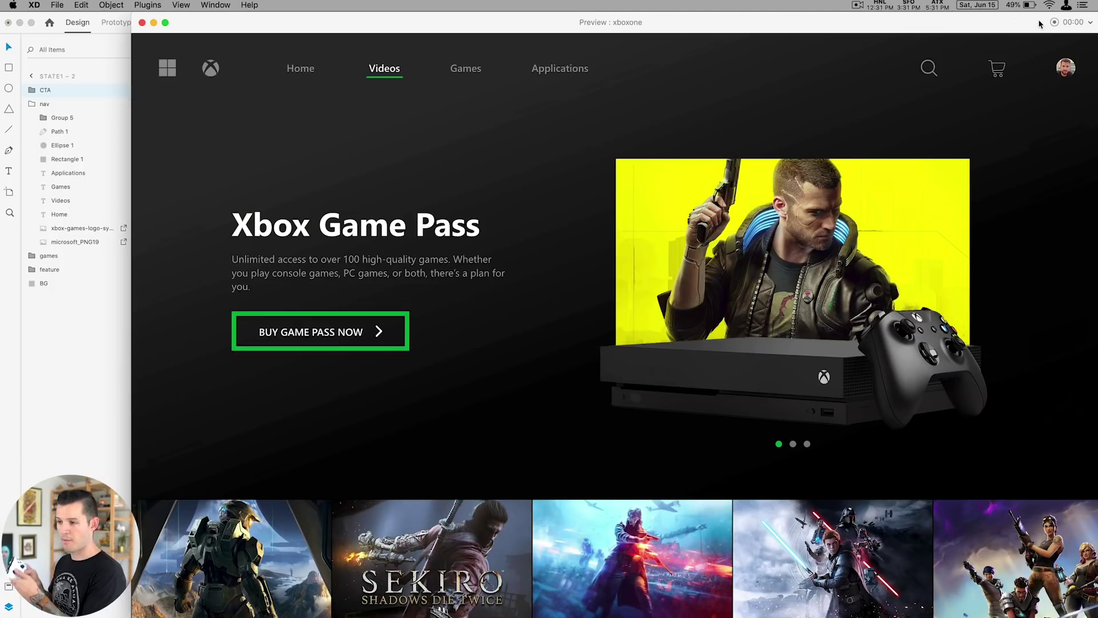
key(Left)
key(Right)
key(Left)
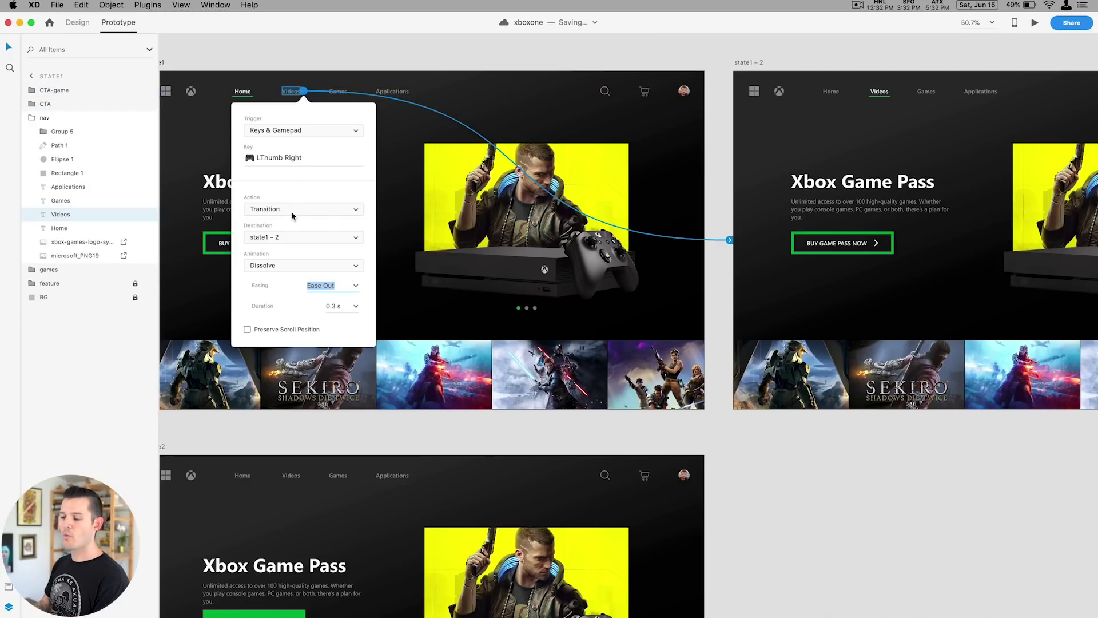
click(292, 209)
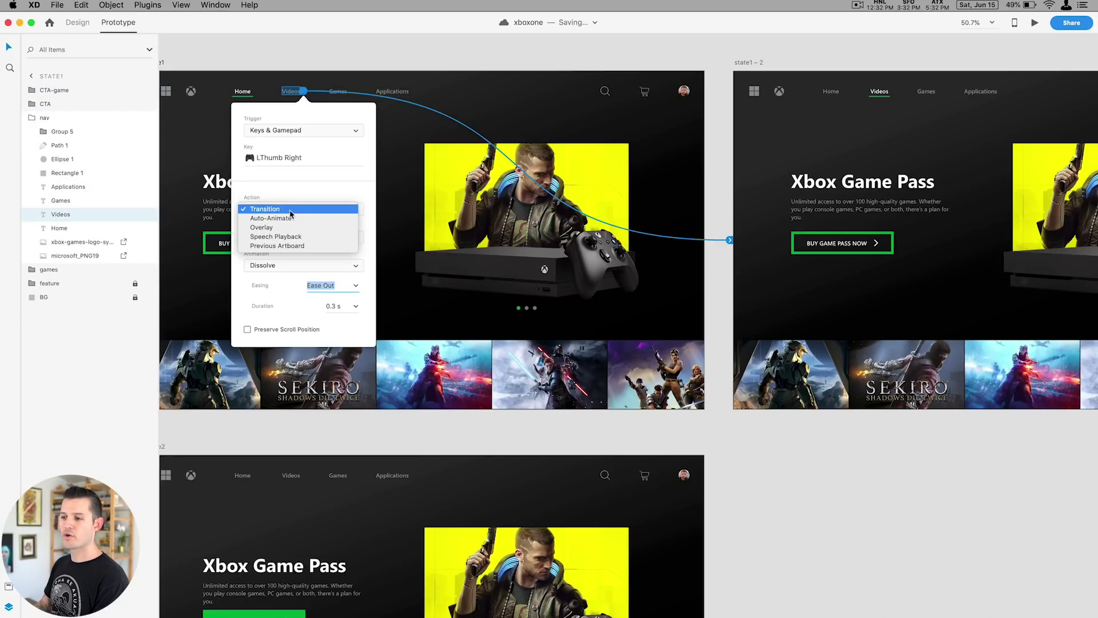
Set both the Videos and Home interactions to Auto-Animate and preview the result.
click(292, 219)
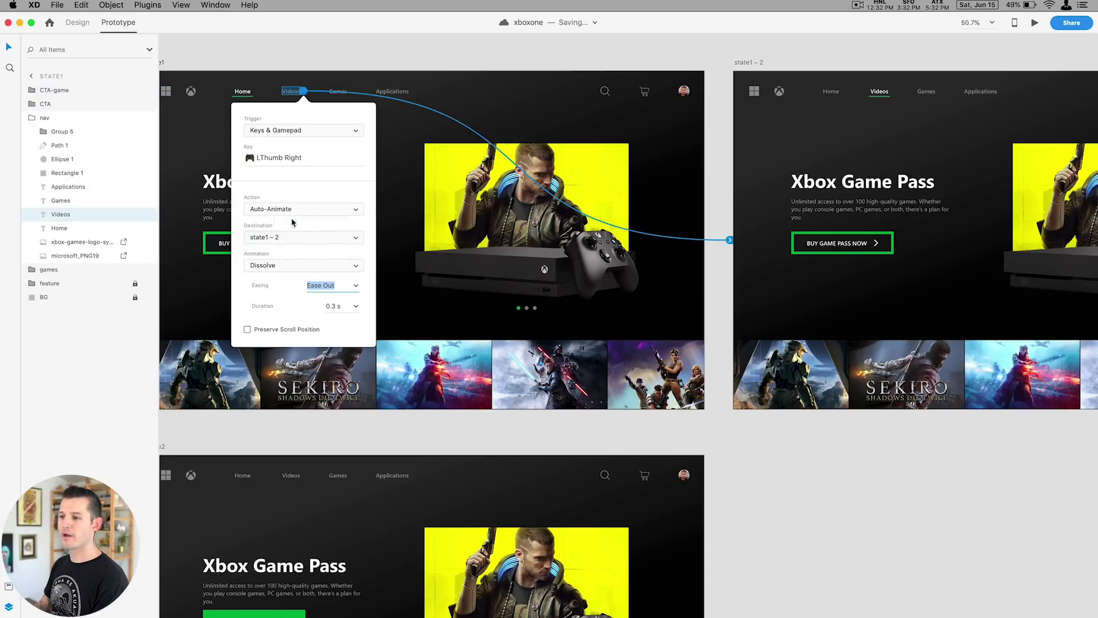
click(830, 91)
click(820, 92)
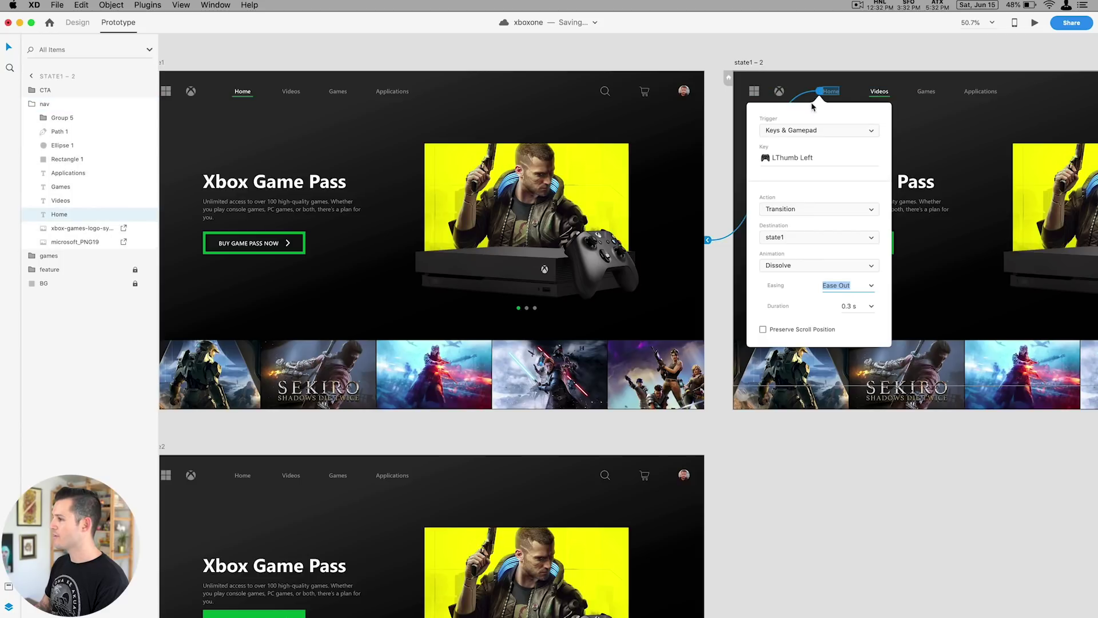
click(804, 209)
click(804, 219)
click(1035, 23)
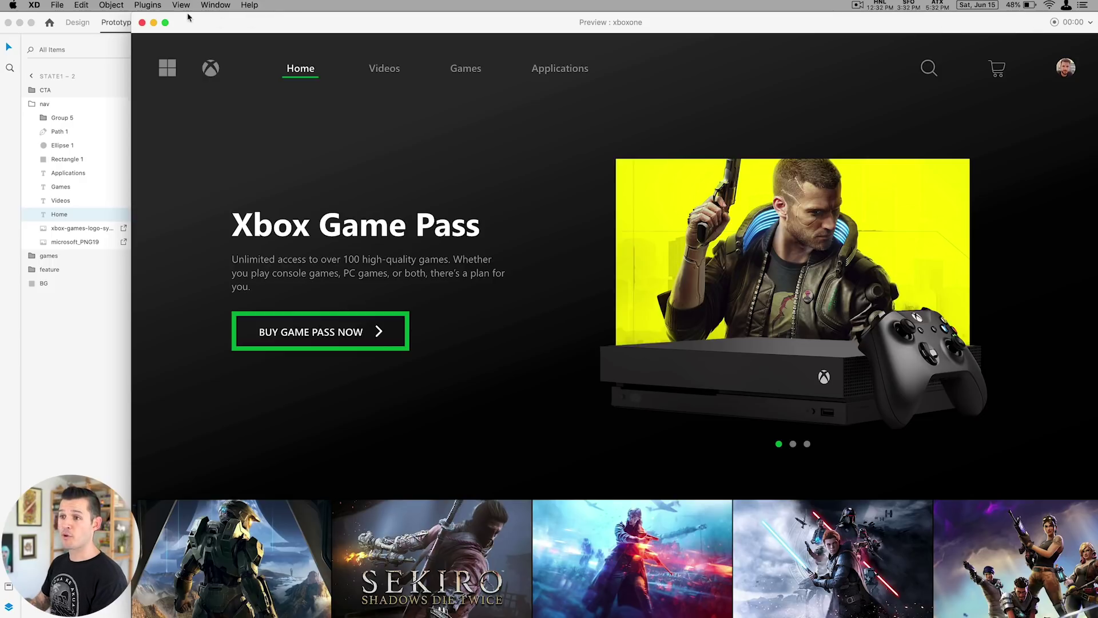
click(140, 23)
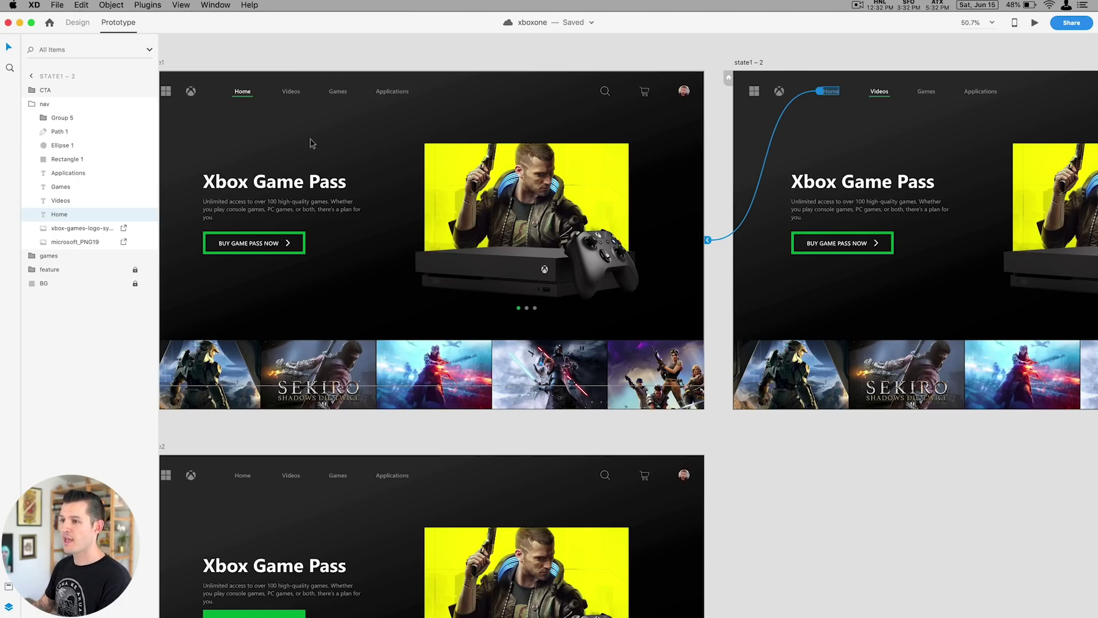
Link state1 to state2 with an LThumb Down trigger and Auto-Animate action.
scroll(379, 66, left, 5)
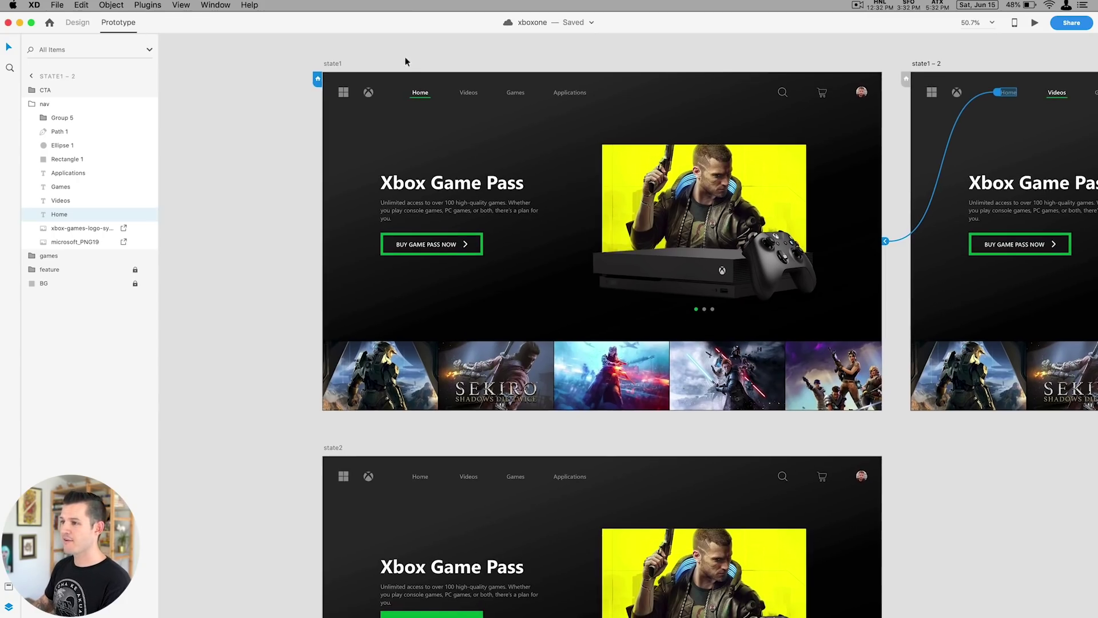
click(424, 96)
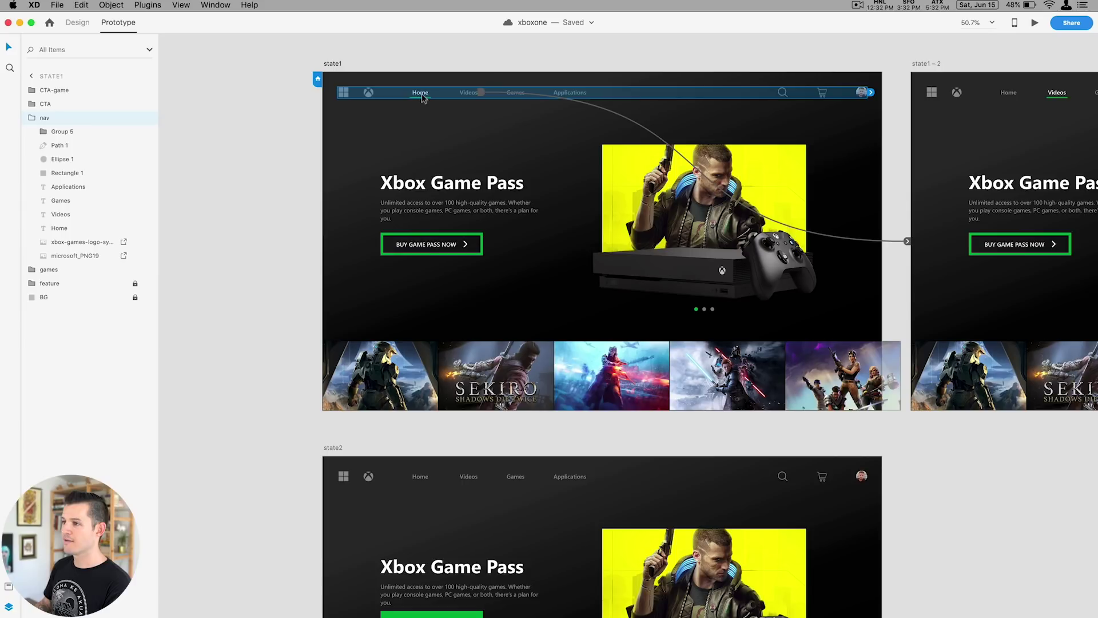
click(421, 233)
click(329, 62)
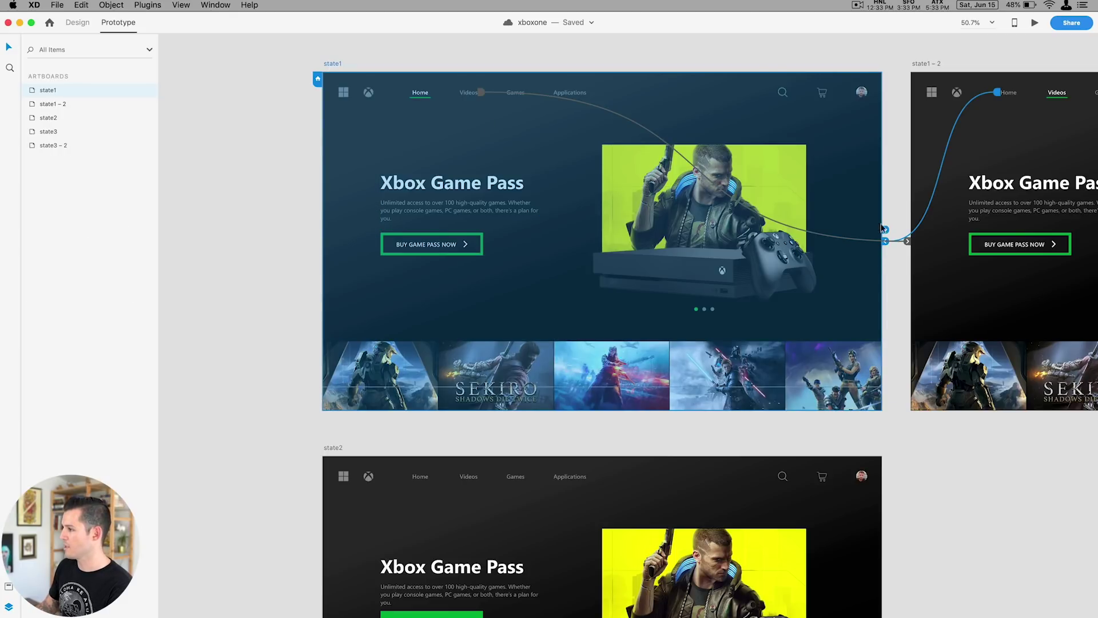
drag(886, 231, 726, 457)
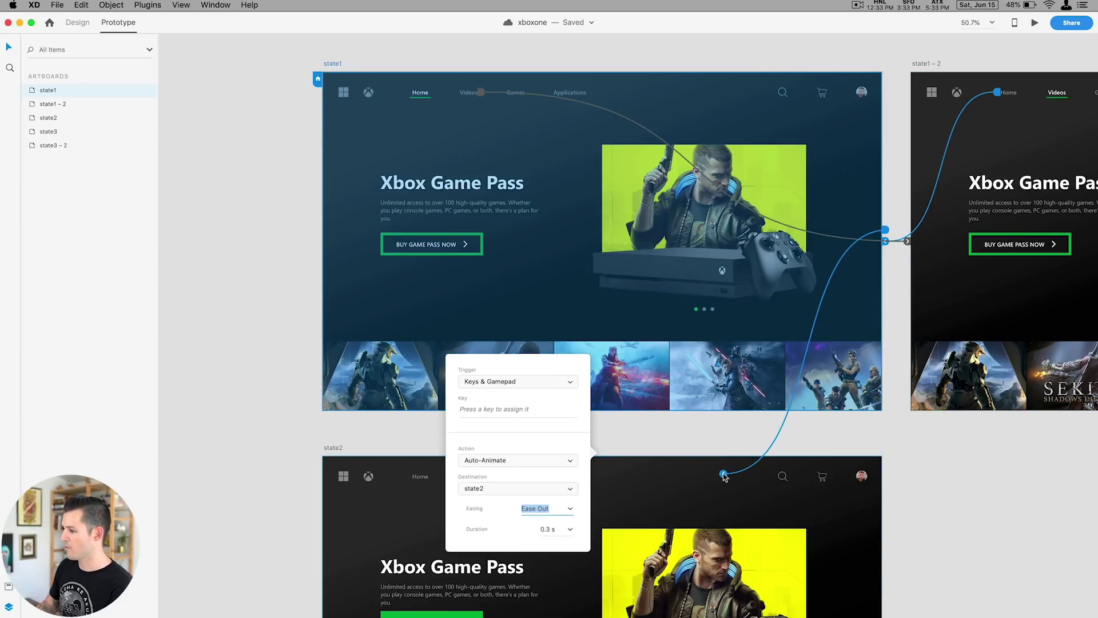
click(504, 406)
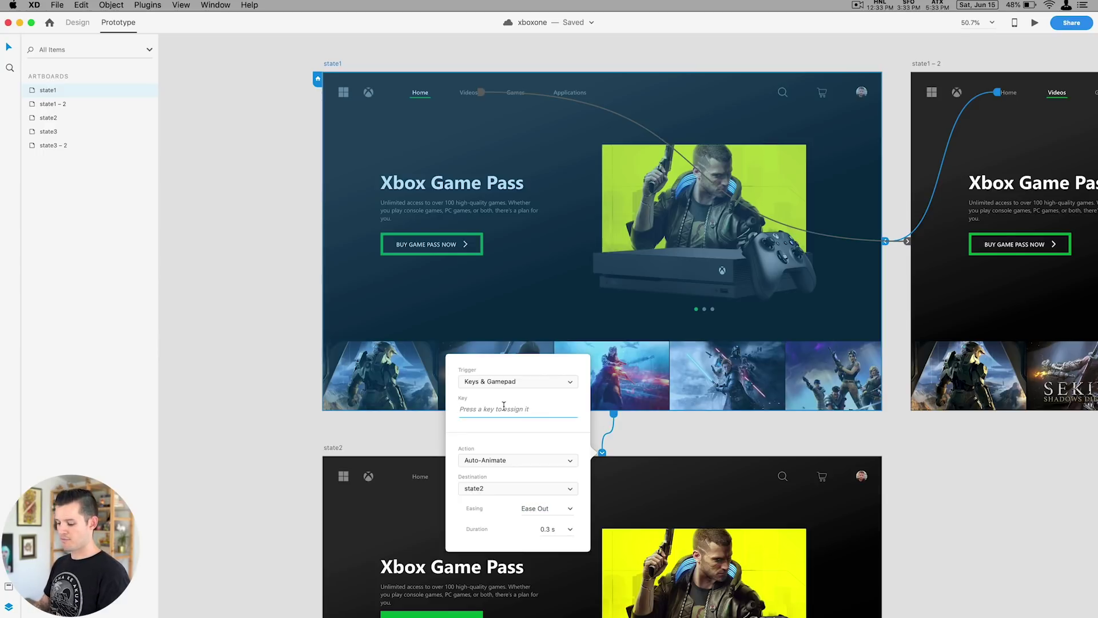
click(503, 460)
click(506, 462)
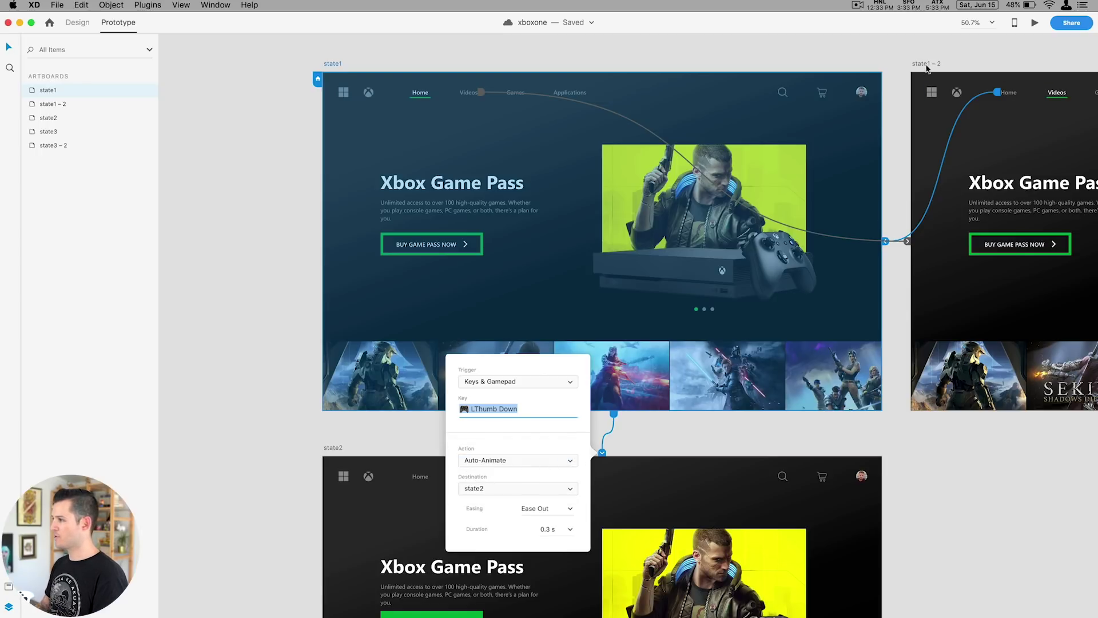
Wire state1 – 2 down to state2, then preview the prototype from state1.
click(927, 66)
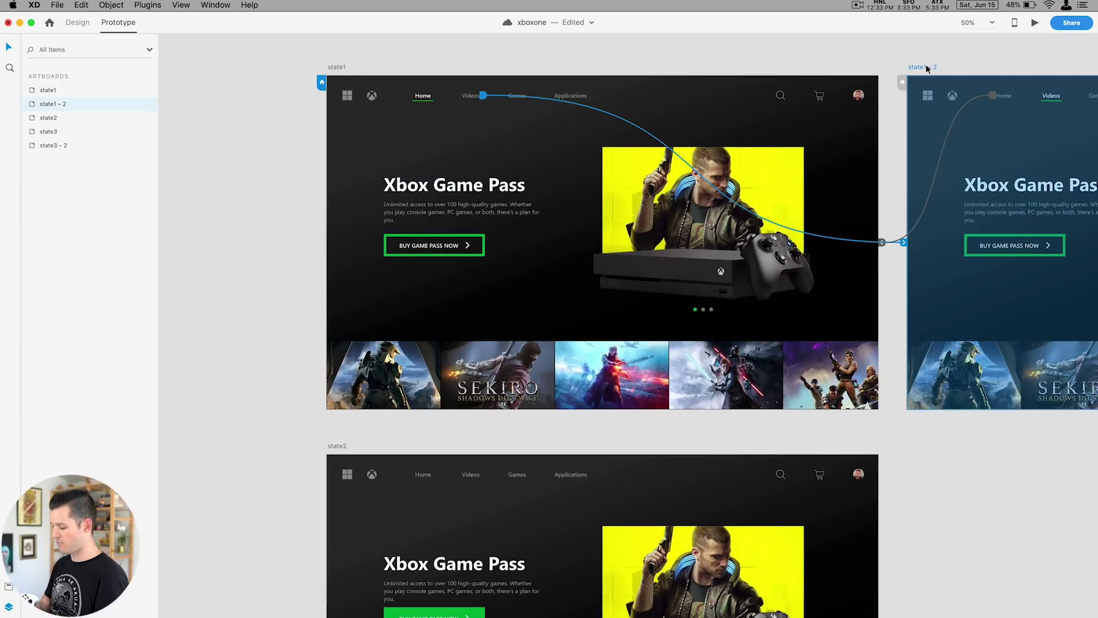
key(super+minus)
drag(1048, 273, 750, 413)
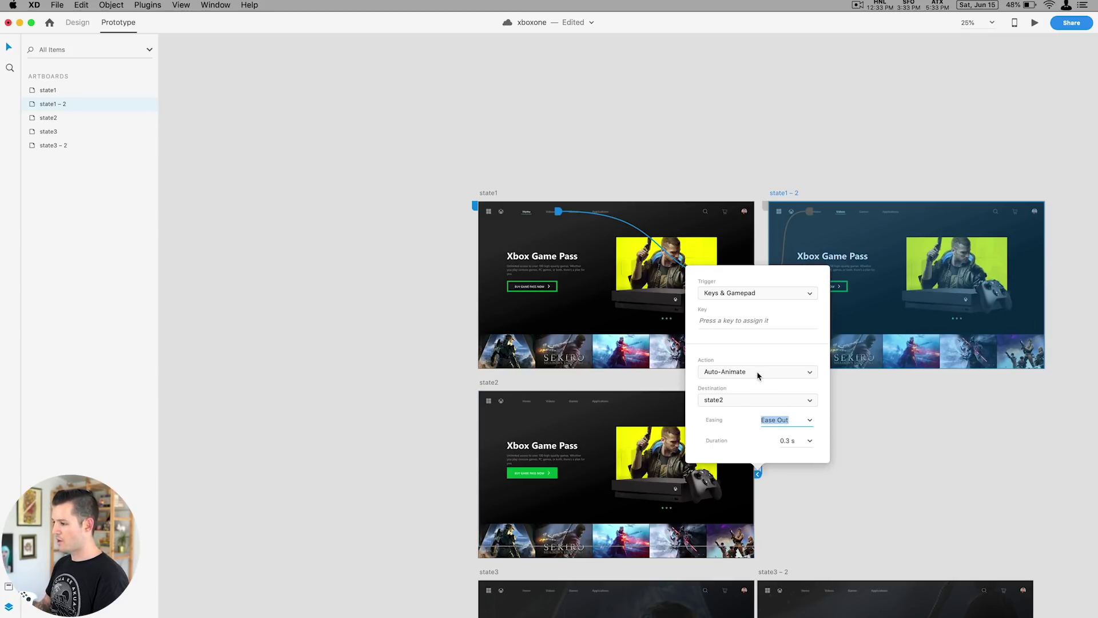
click(876, 410)
click(484, 195)
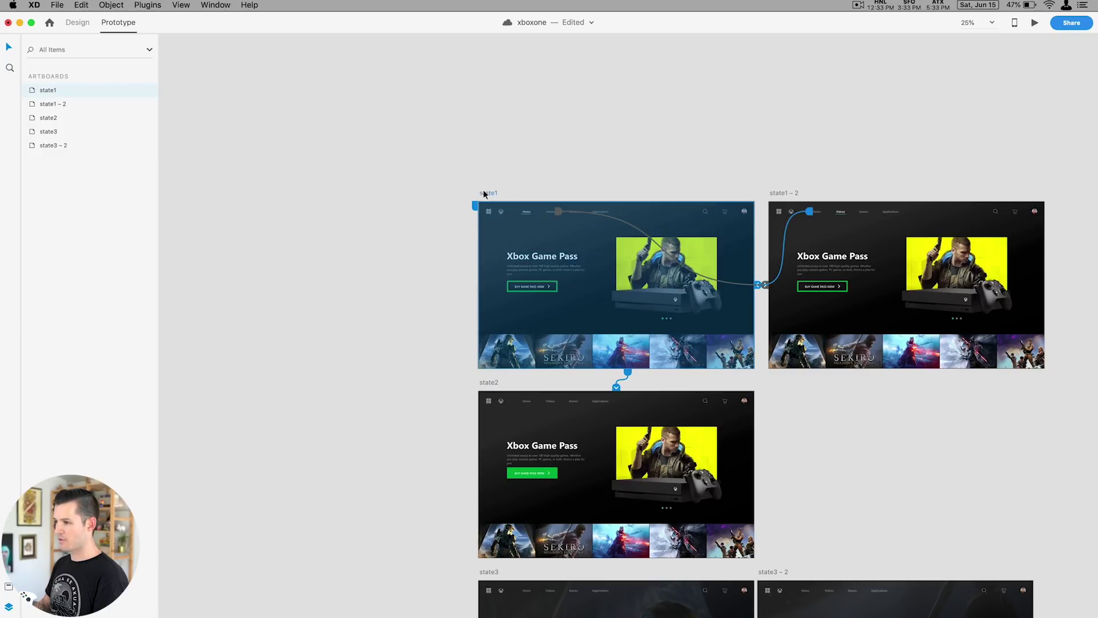
click(1034, 22)
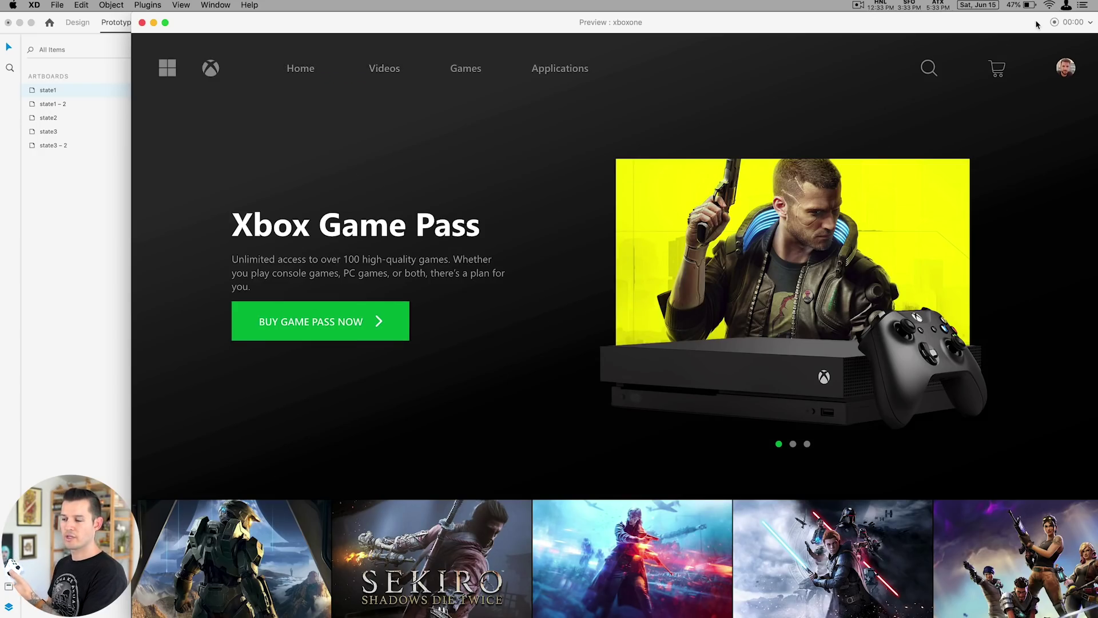
Link state2 back to state1 with an LThumb Up trigger and Auto-Animate.
click(143, 23)
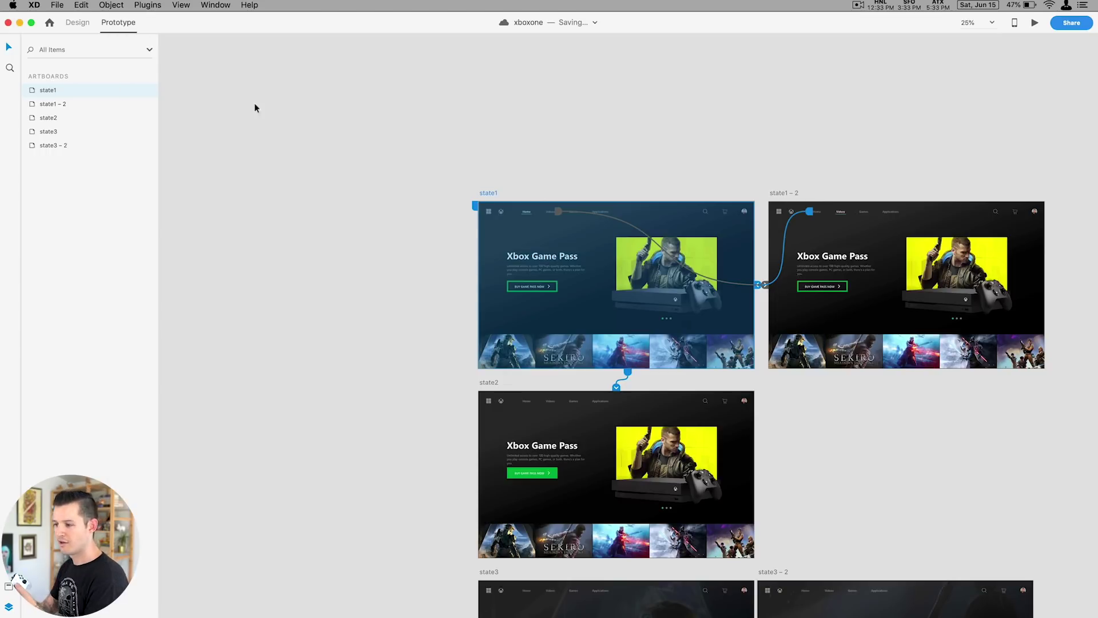
click(489, 383)
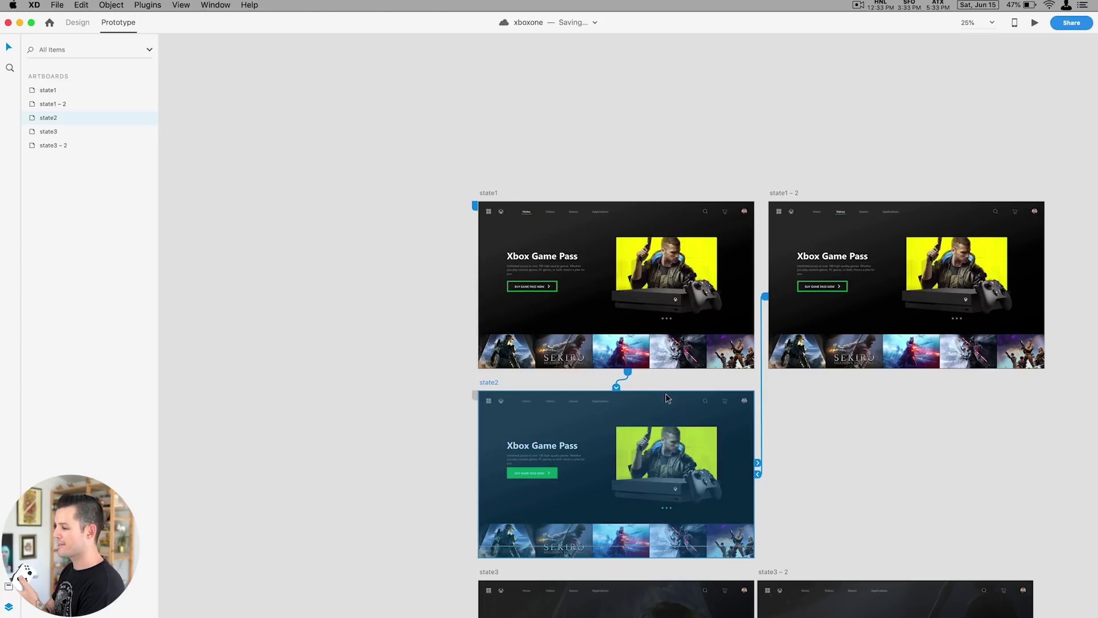
drag(758, 461, 481, 208)
click(666, 328)
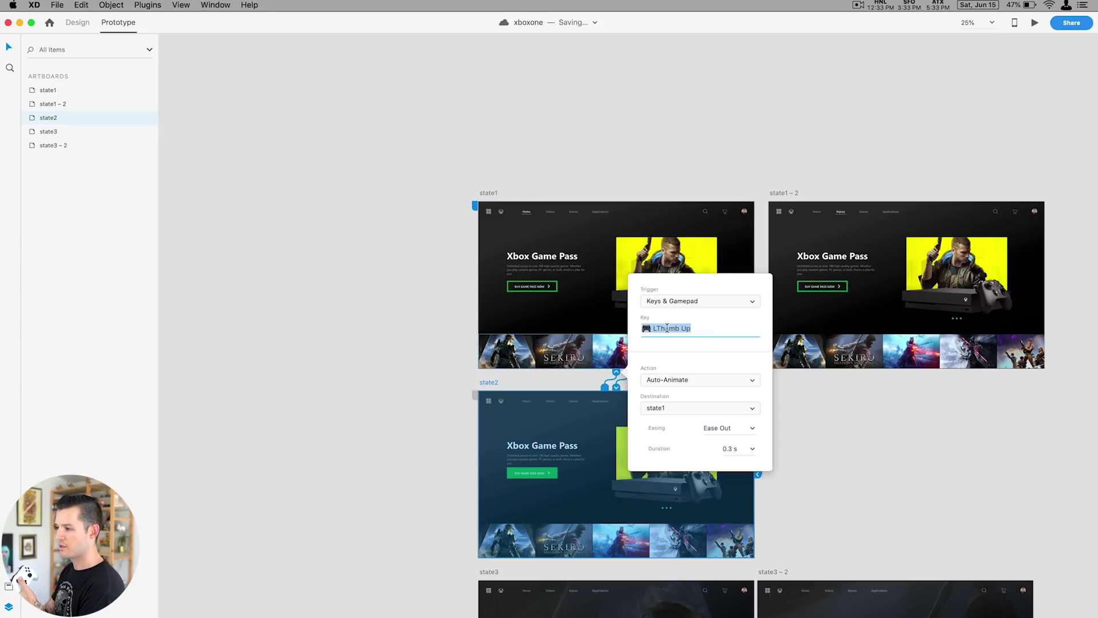
click(553, 159)
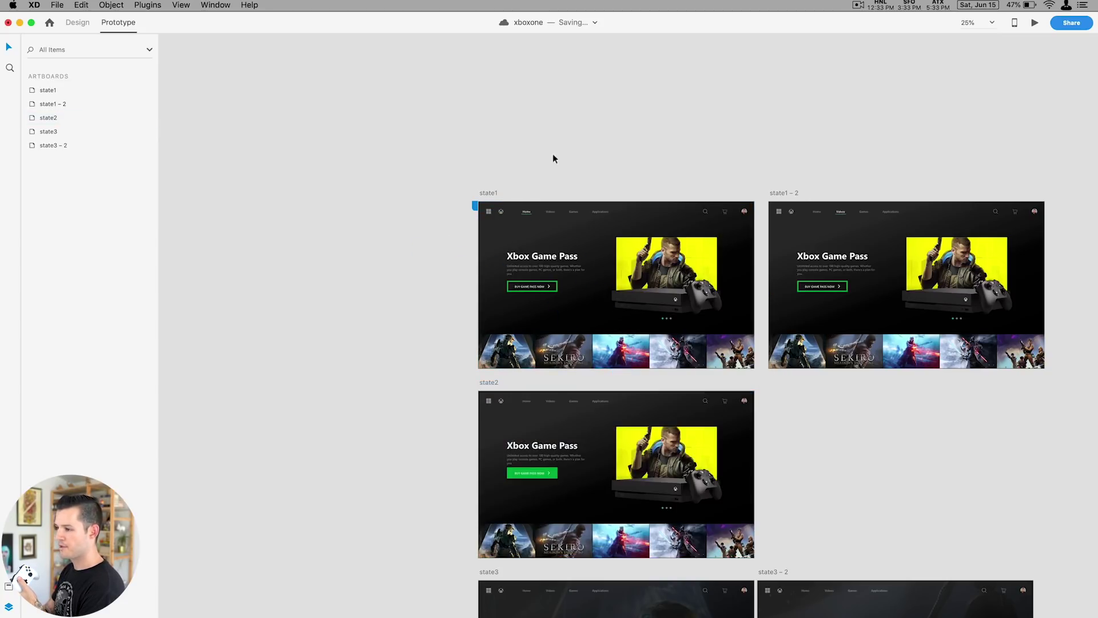
Preview the thumbstick links from state1, then zoom out to all five artboards.
click(490, 195)
key(super+equal)
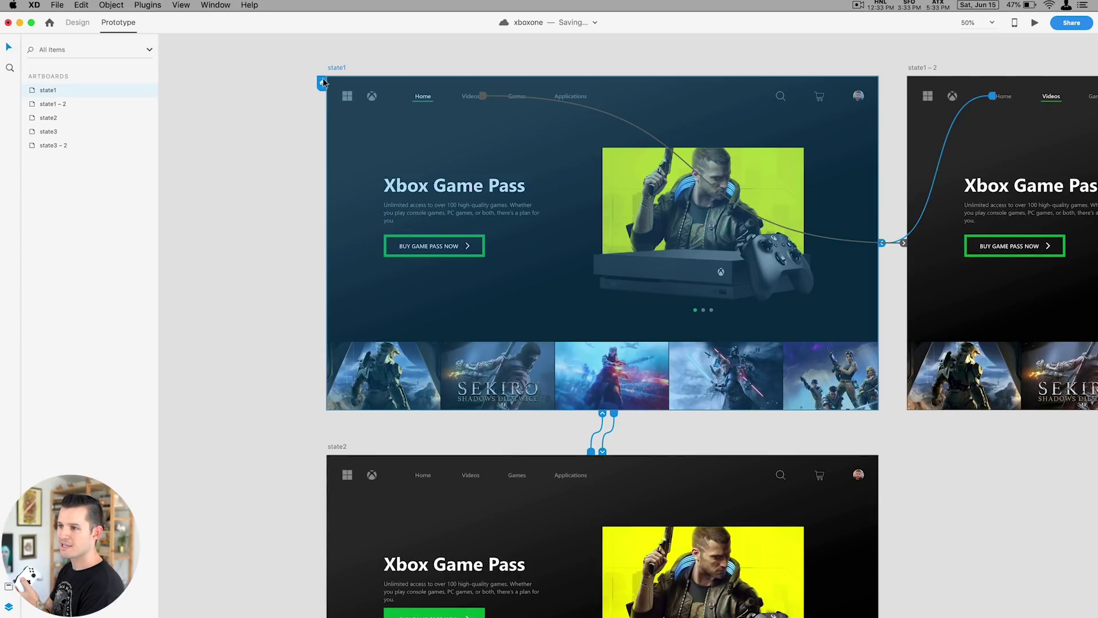
click(1034, 22)
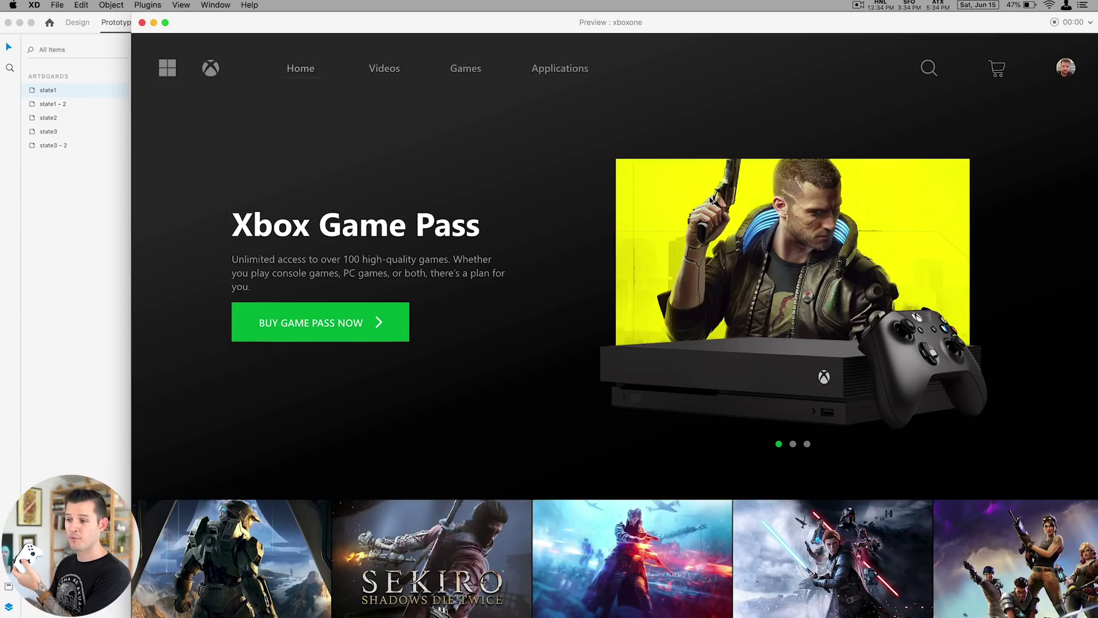
click(143, 23)
key(super+minus)
key(super+minus)
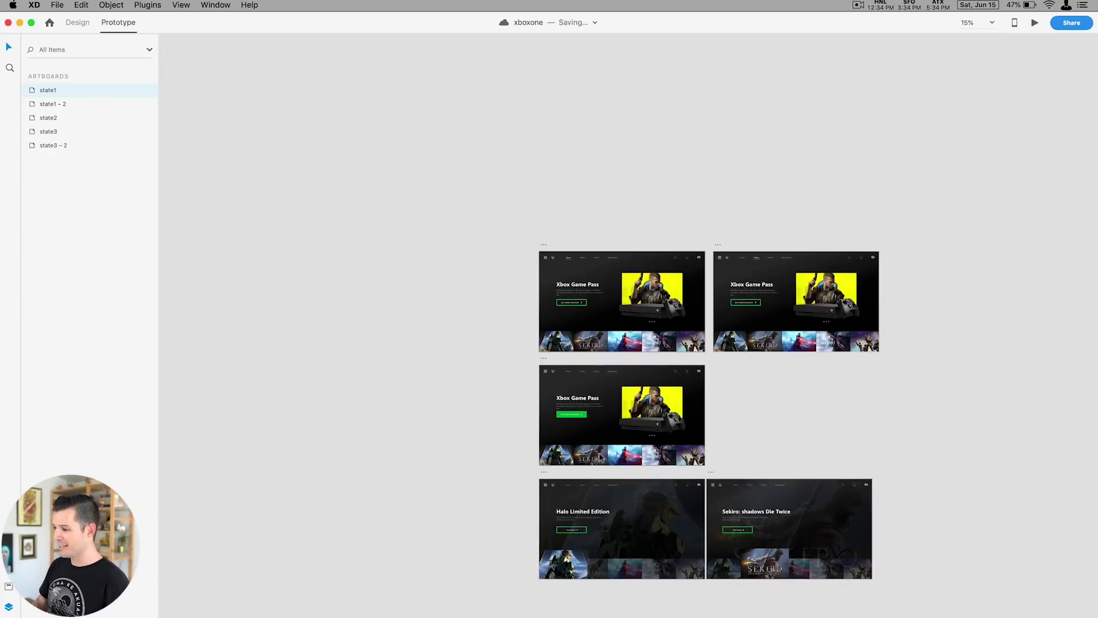
Link state2 down to the Halo Limited Edition artboard state3 on LThumb Down.
drag(480, 417, 404, 246)
drag(376, 174, 709, 434)
click(531, 188)
key(super+plus)
drag(901, 202, 645, 500)
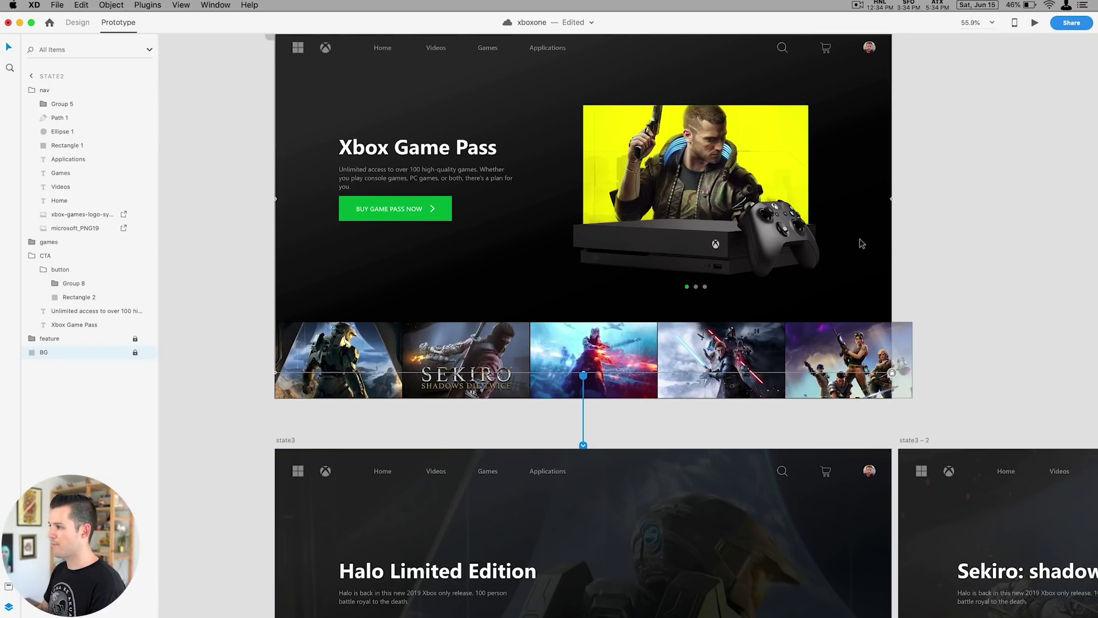
click(583, 376)
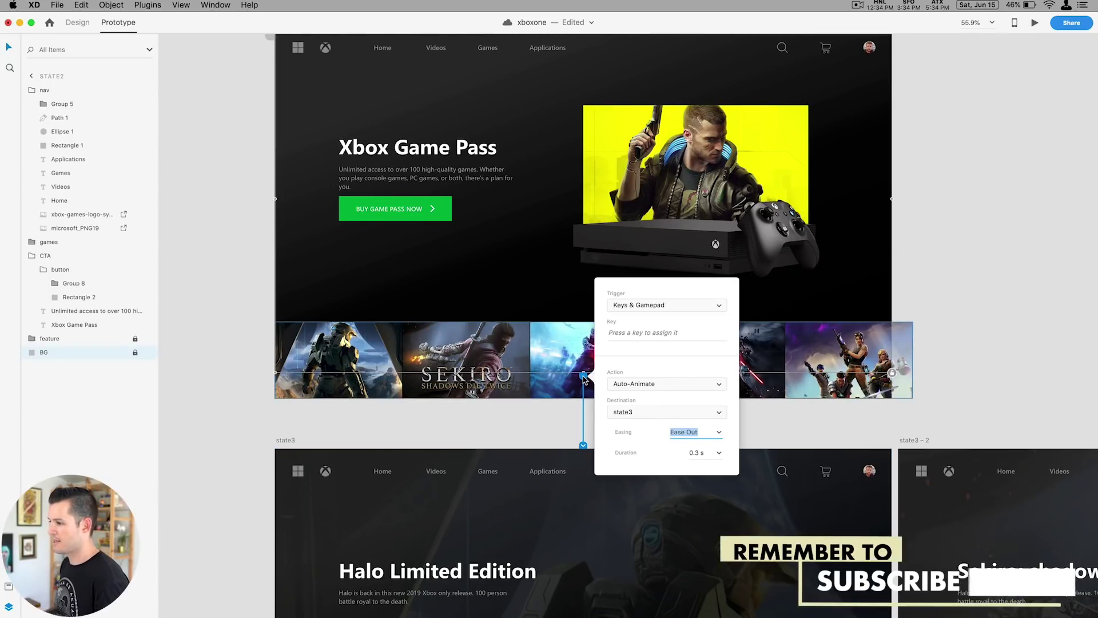
click(630, 337)
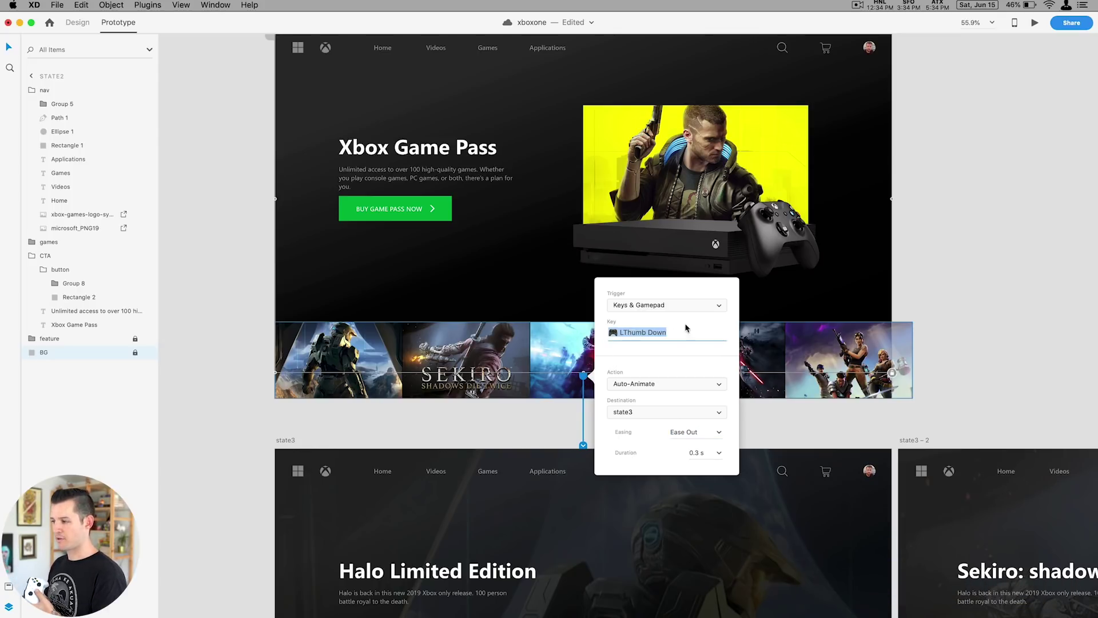
click(1023, 298)
Preview the new state2-to-state3 transition, then wire state3 back up to state2.
scroll(912, 294, down, 2)
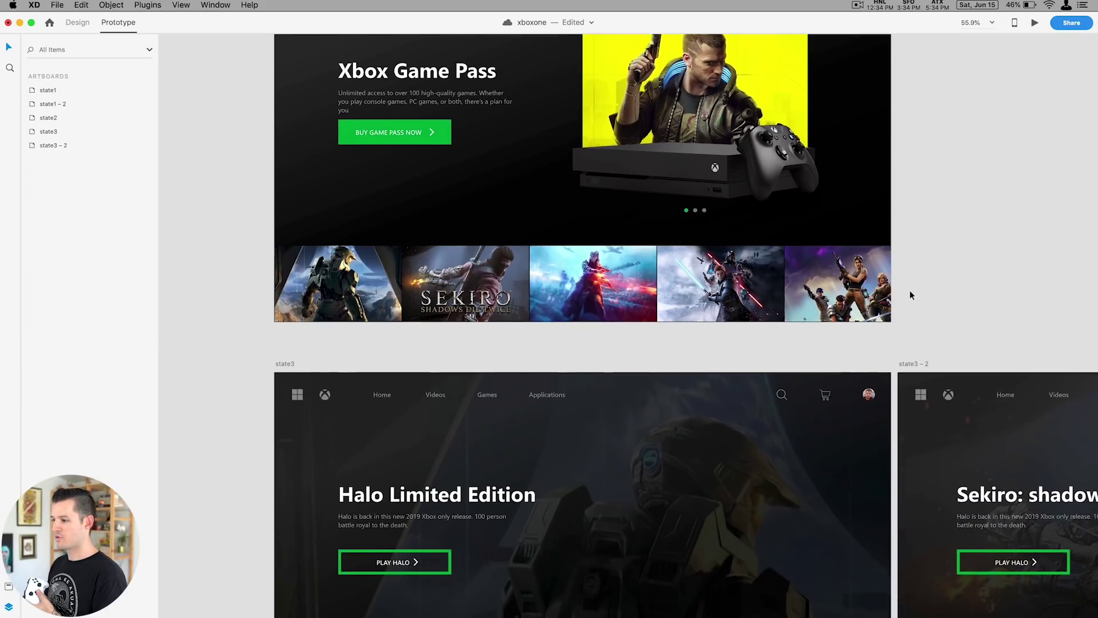
scroll(911, 295, down, 10)
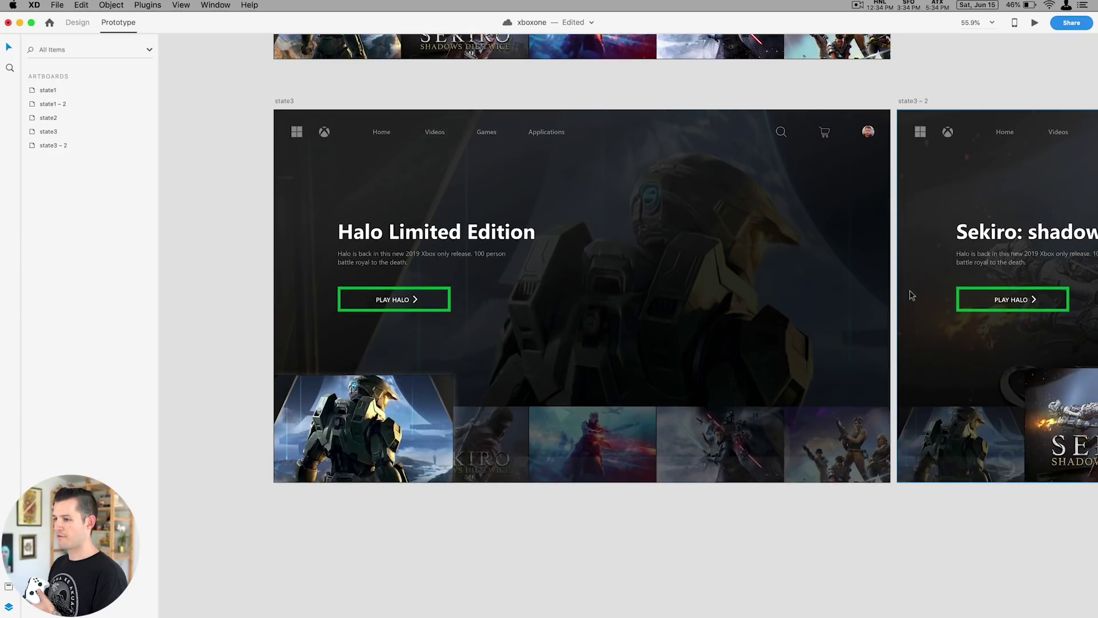
click(1035, 23)
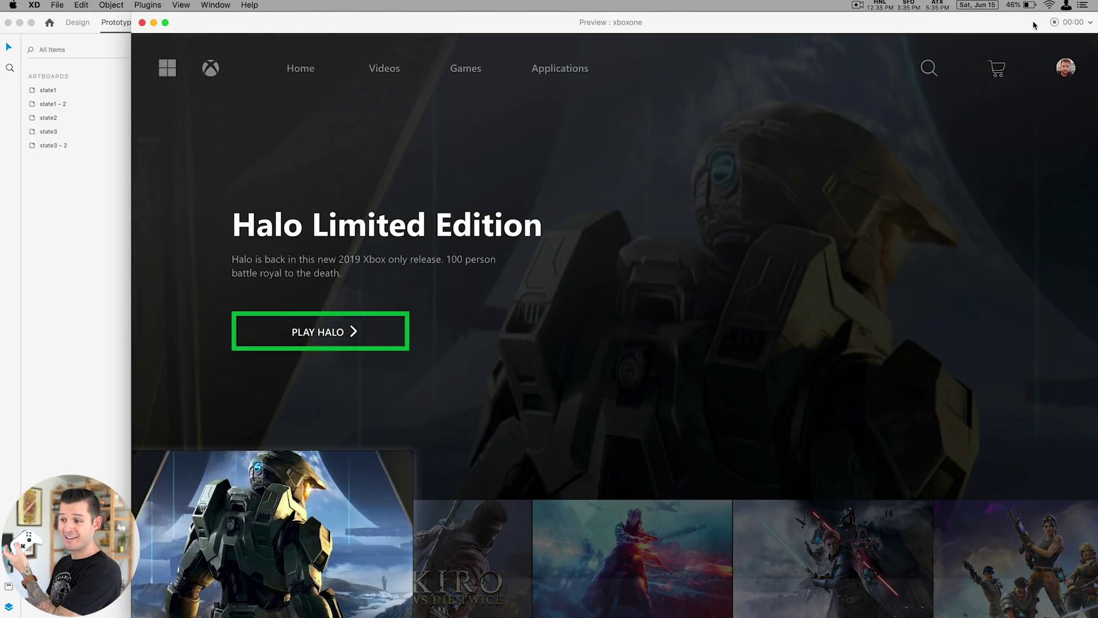
click(142, 22)
scroll(238, 199, up, 10)
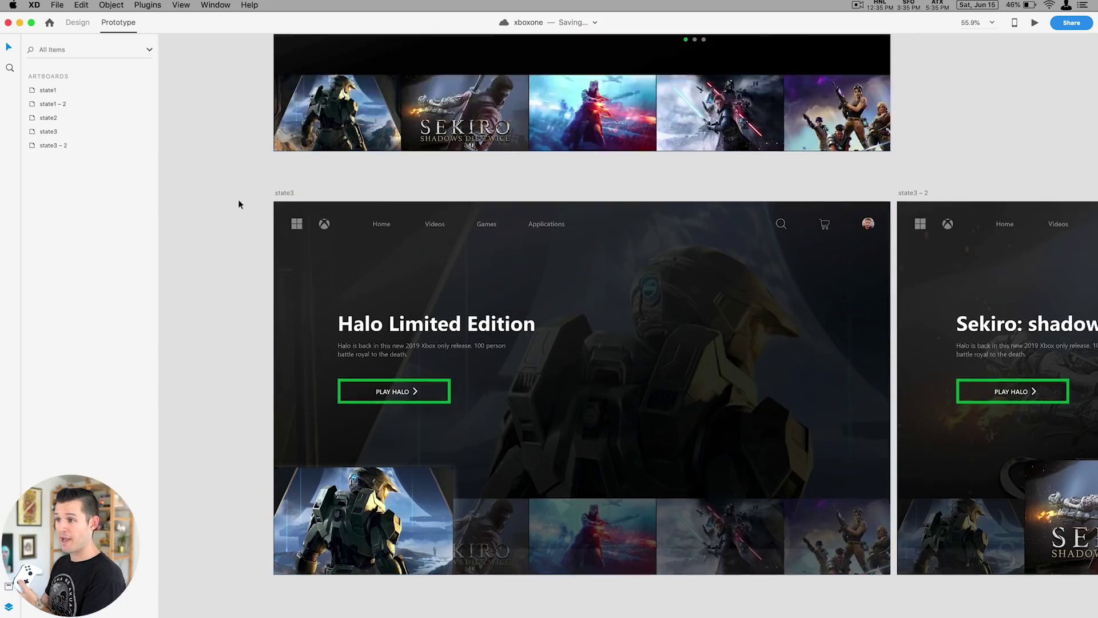
scroll(239, 202, down, 6)
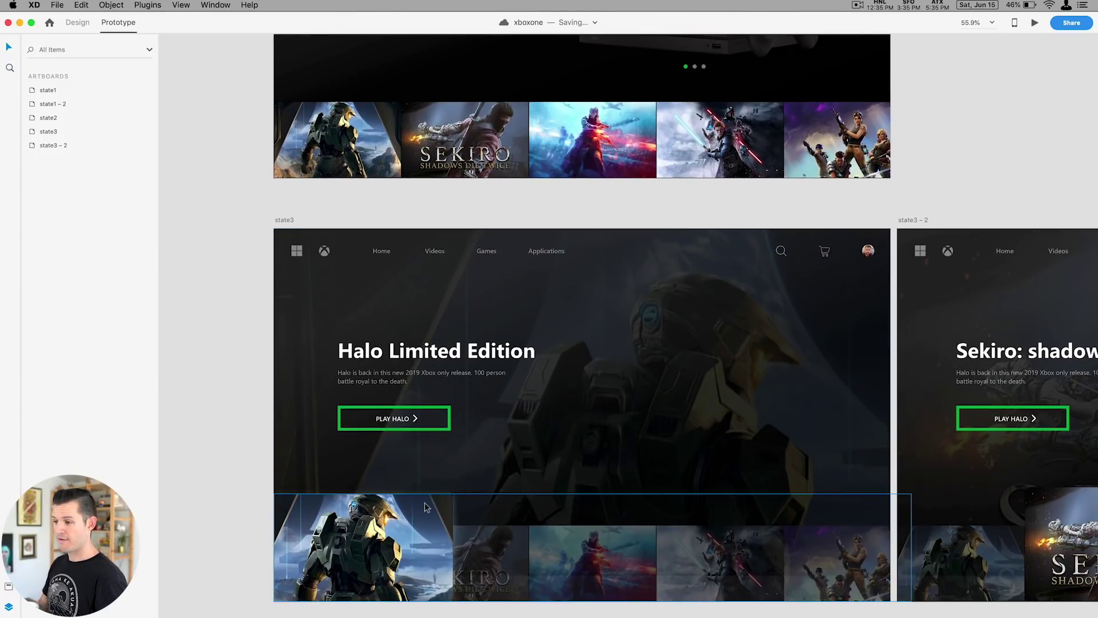
click(281, 220)
drag(895, 400, 784, 158)
Set state3's link to trigger on LThumb Up and preview the Halo–Game Pass transitions.
click(644, 137)
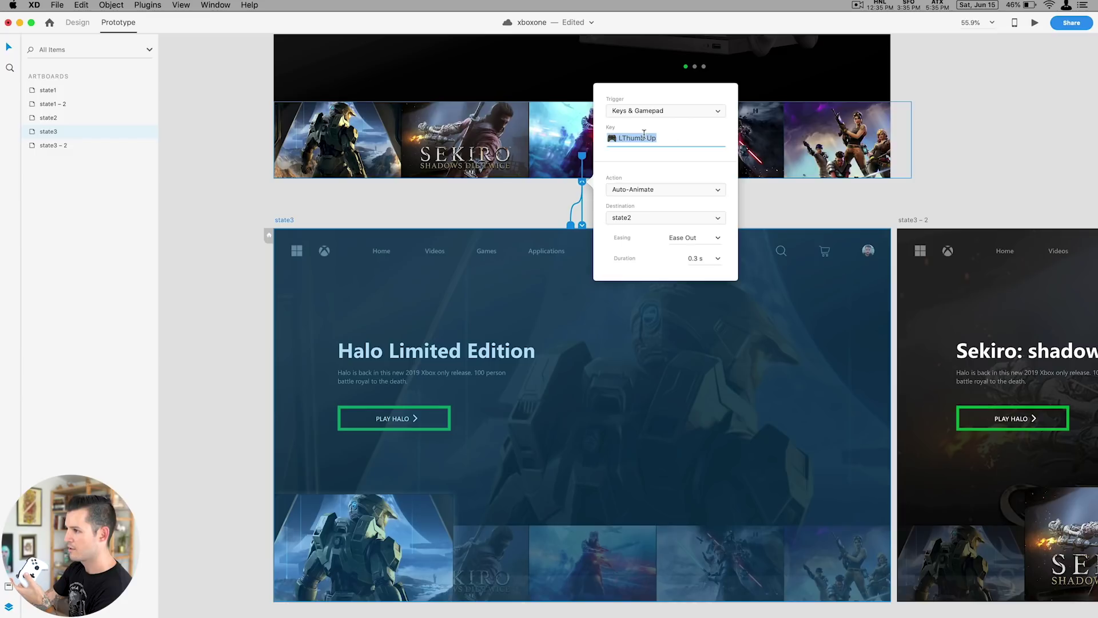
click(952, 116)
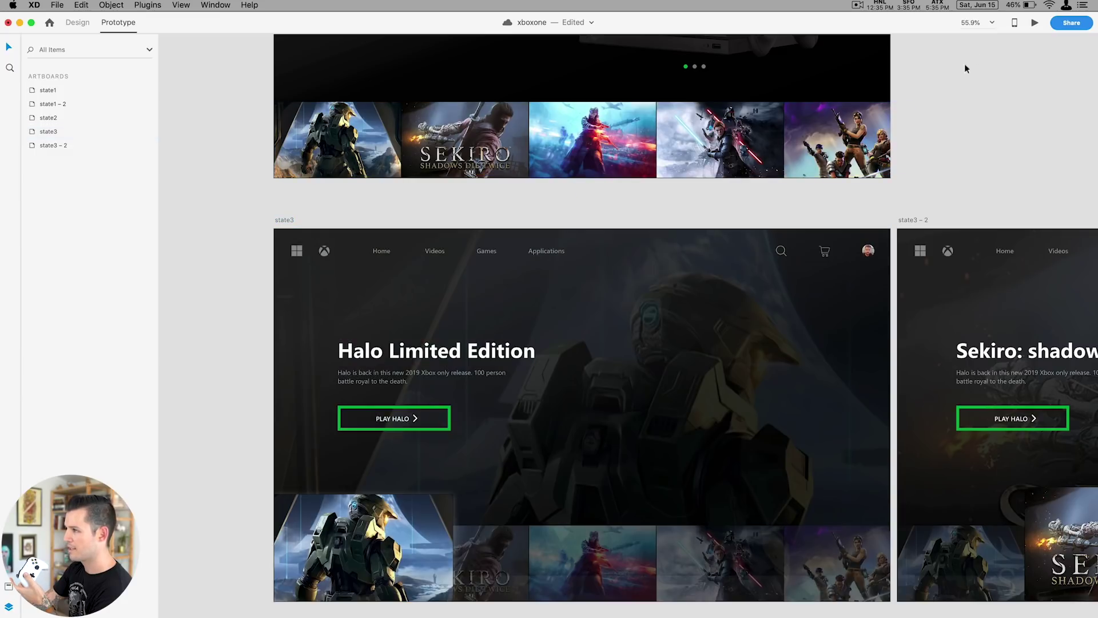
click(1037, 23)
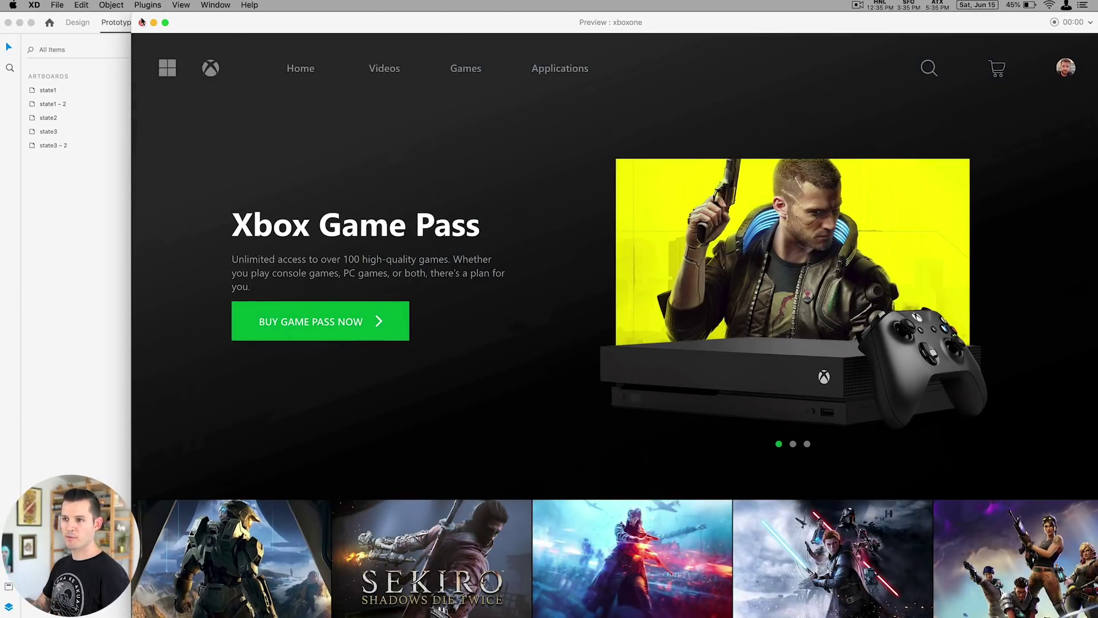
click(142, 22)
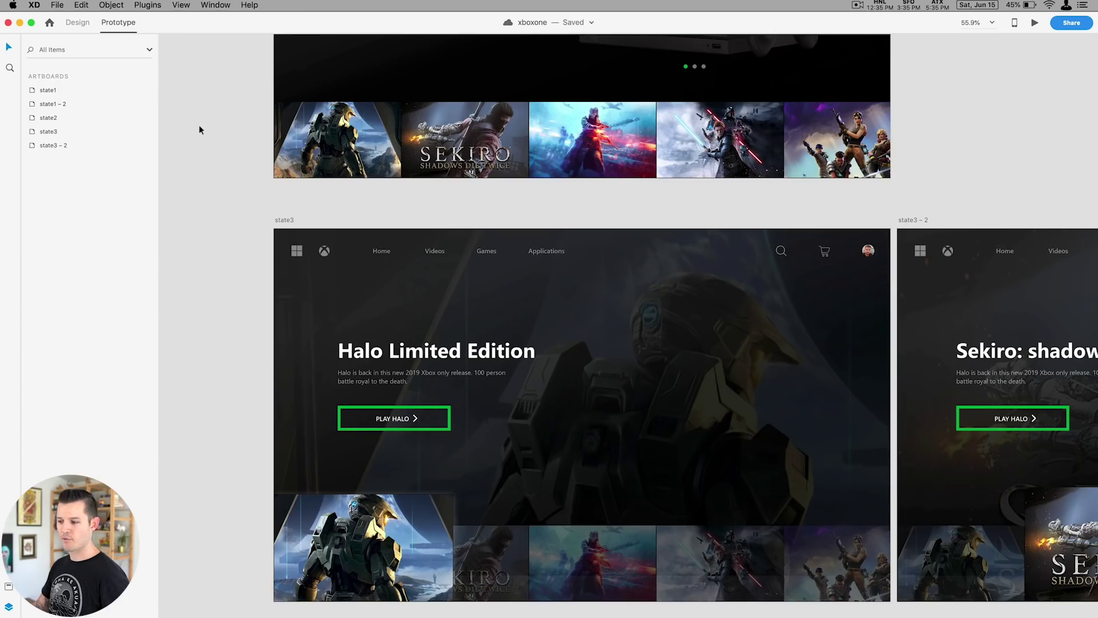
Compare the games thumbnail group layers of state3 and state2.
click(413, 545)
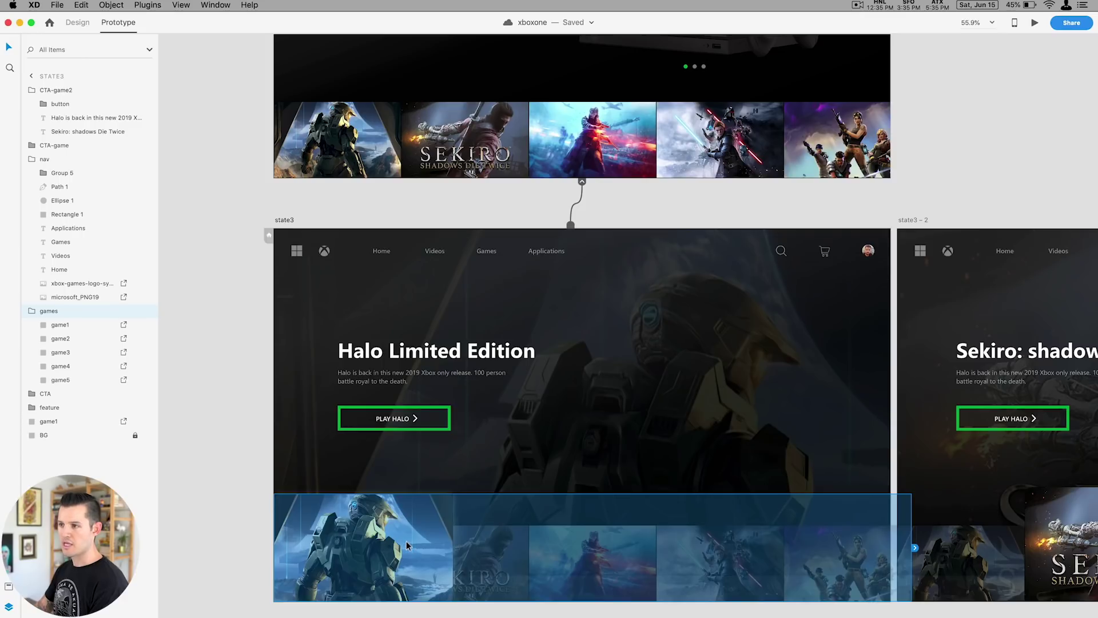
click(359, 146)
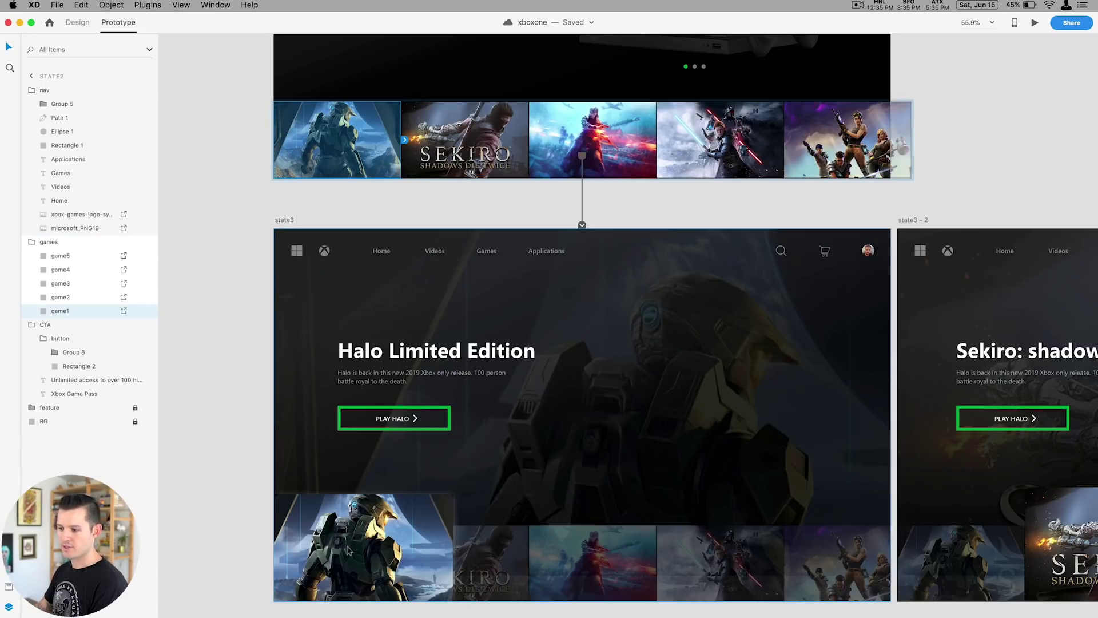
click(351, 564)
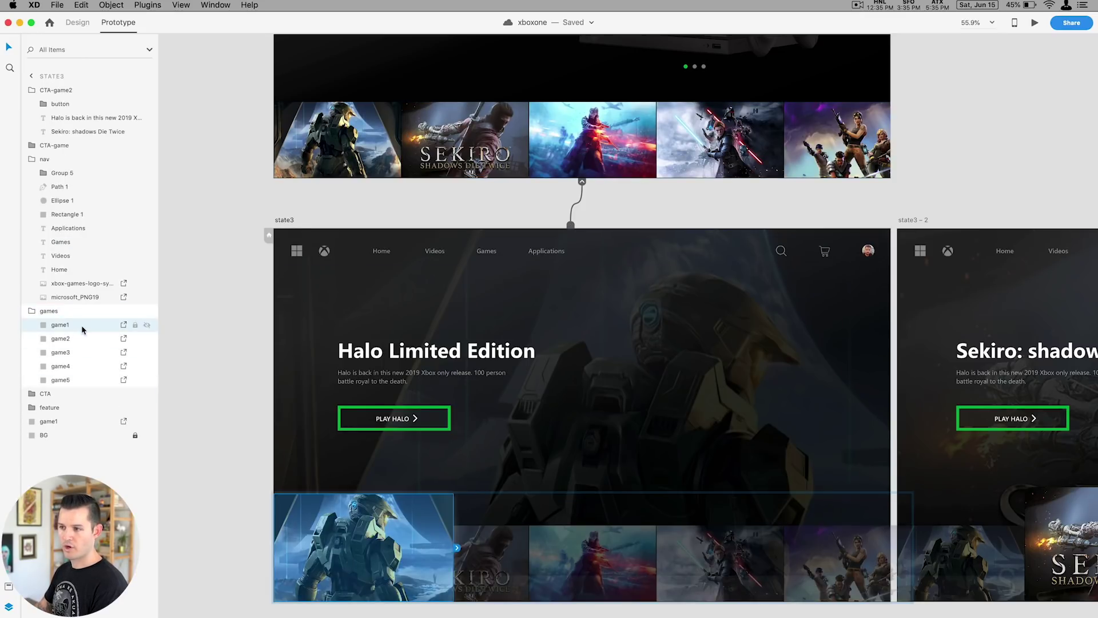
click(374, 132)
Move game1, game2 and game3 to the top of state2's games group, then preview.
drag(76, 309, 80, 260)
drag(72, 311, 73, 269)
mouse_move(73, 309)
mouse_down()
mouse_move(74, 277)
mouse_move(73, 291)
mouse_up()
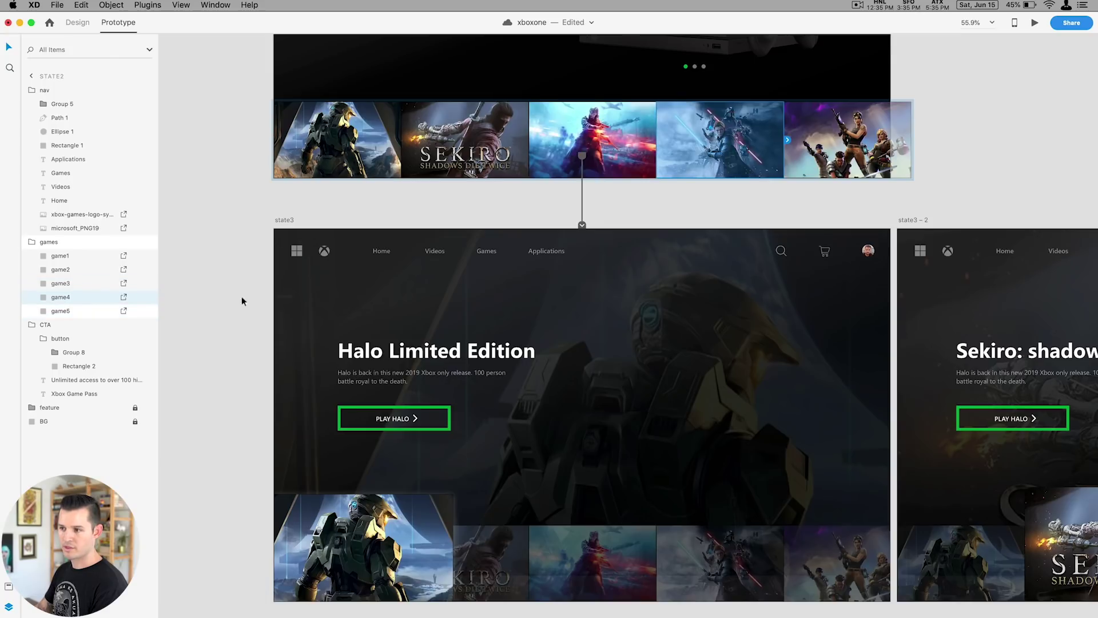
click(1034, 24)
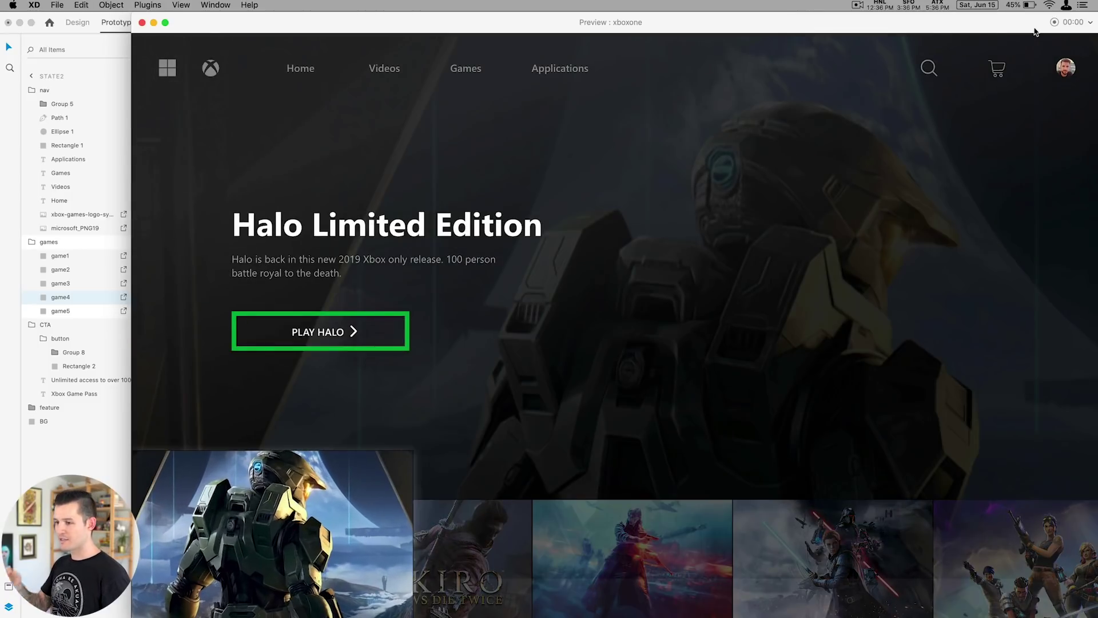
Set the game1 thumbnail link on state3 to trigger on gamepad LThumb Right.
click(142, 23)
drag(733, 206, 692, 106)
click(705, 291)
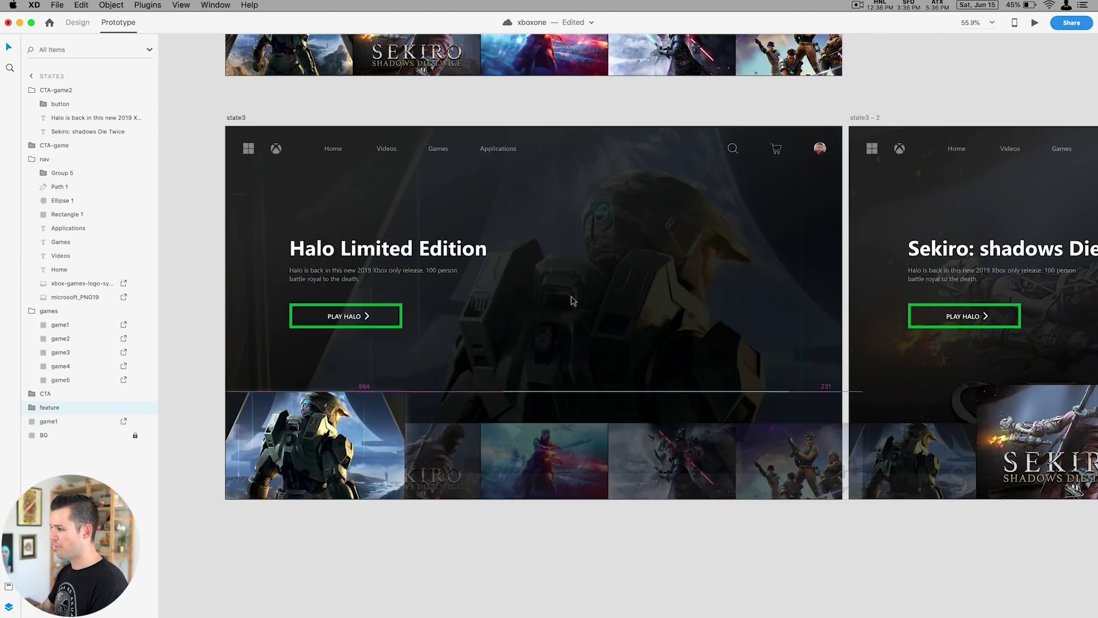
click(772, 110)
drag(773, 110, 607, 74)
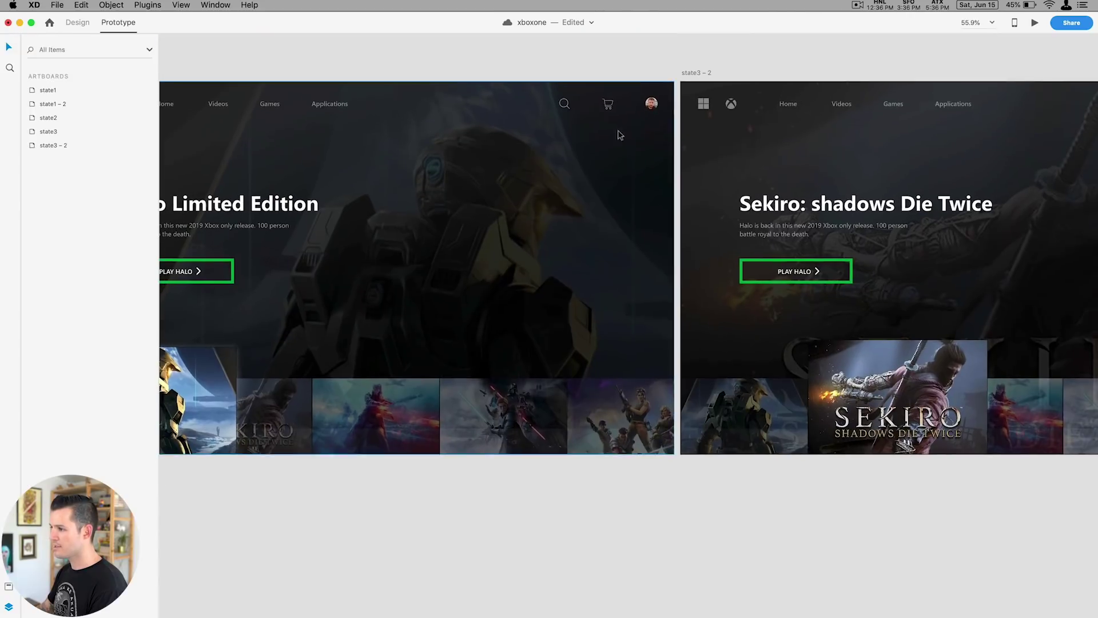
click(608, 243)
click(678, 269)
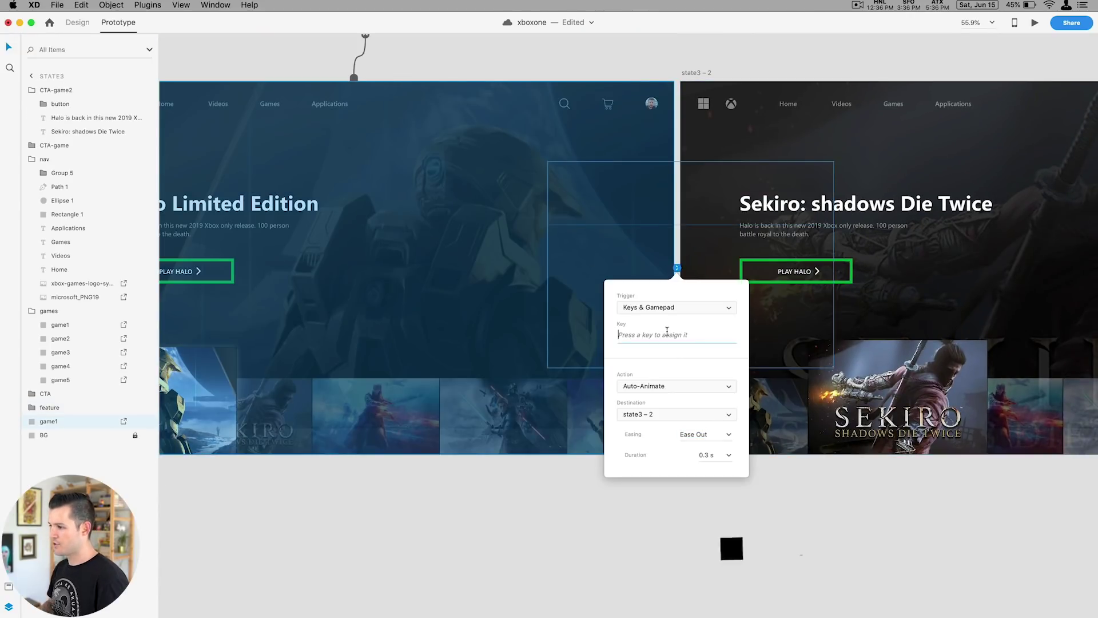
key(Right)
key(Escape)
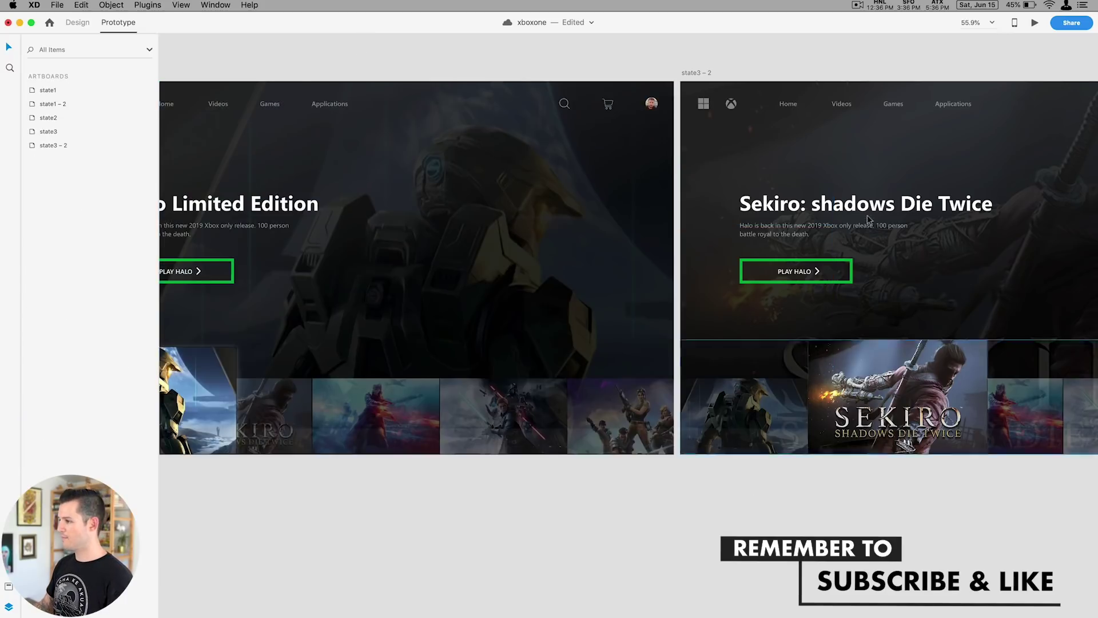
Link state3 – 2 back to state3 on LThumb Left, then start the preview.
click(862, 150)
scroll(858, 183, right, 5)
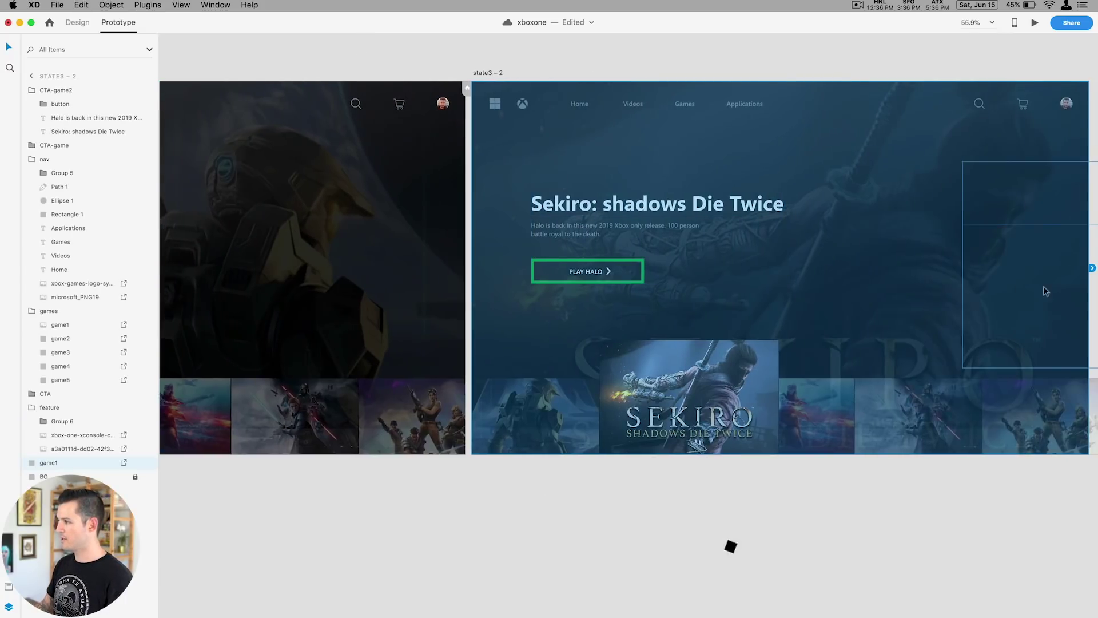
drag(1093, 268, 429, 214)
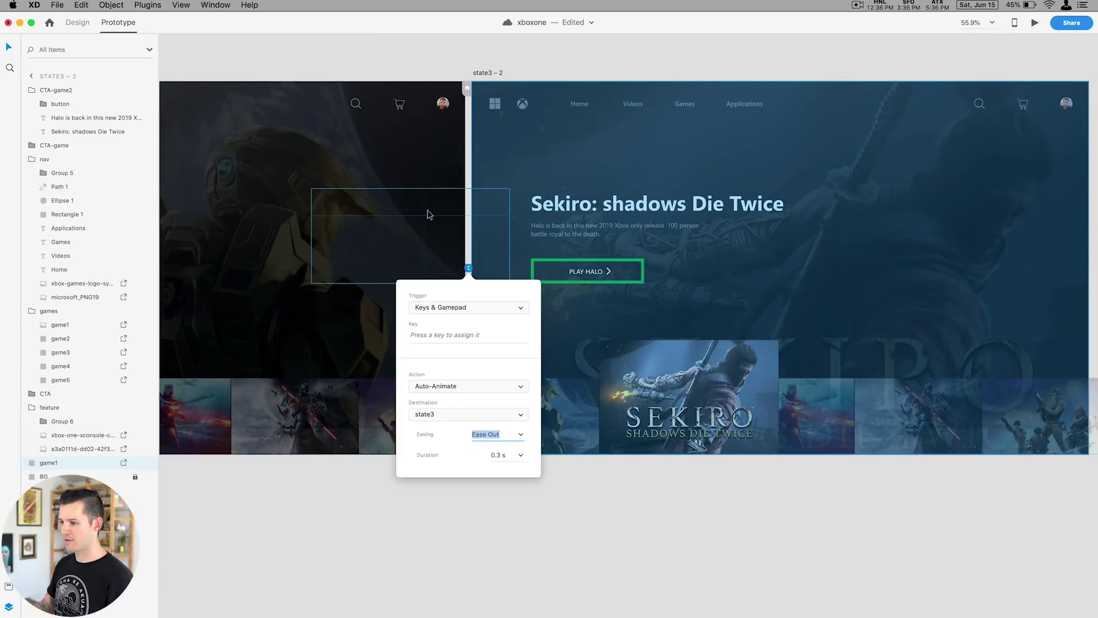
click(441, 331)
key(Left)
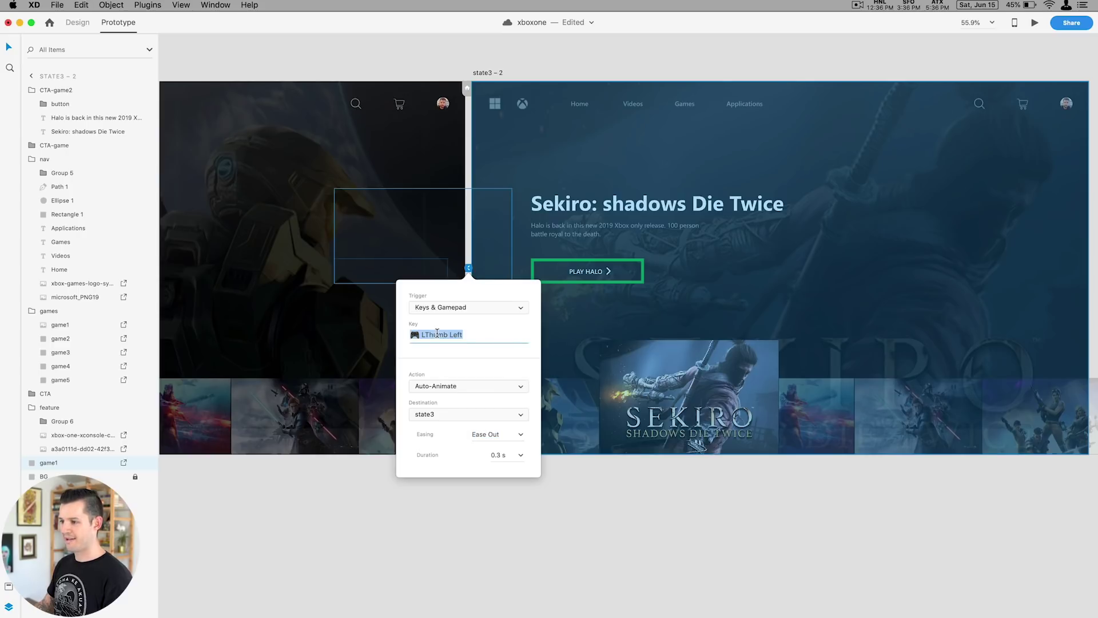
click(610, 524)
click(1035, 22)
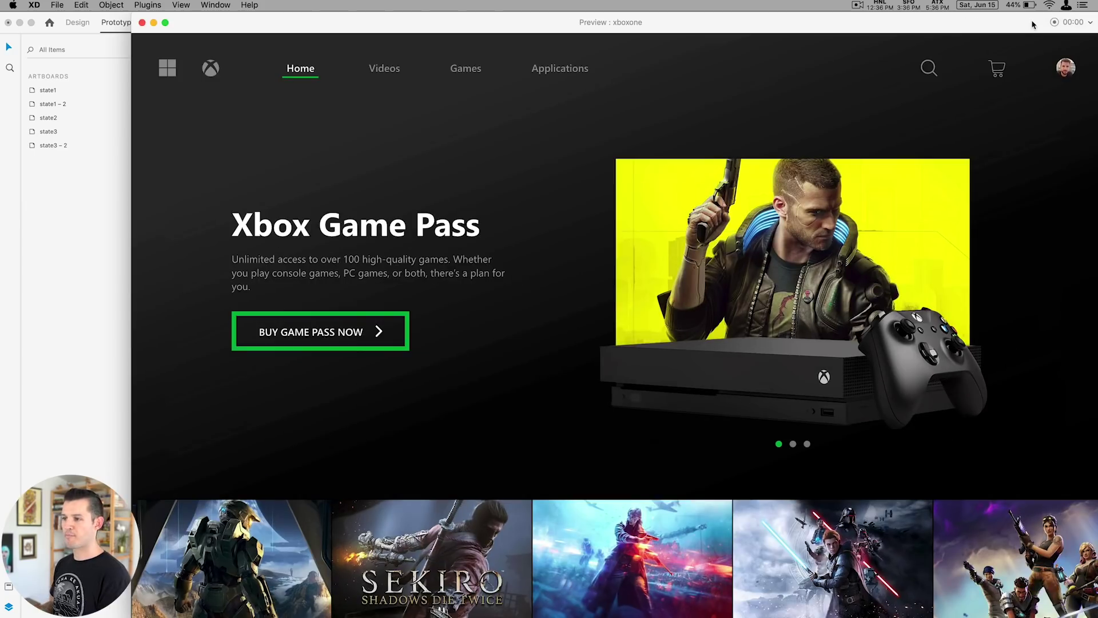
Flip the featured game repeatedly between Halo and Sekiro using LThumb Left/Right, then close the preview.
key(Left)
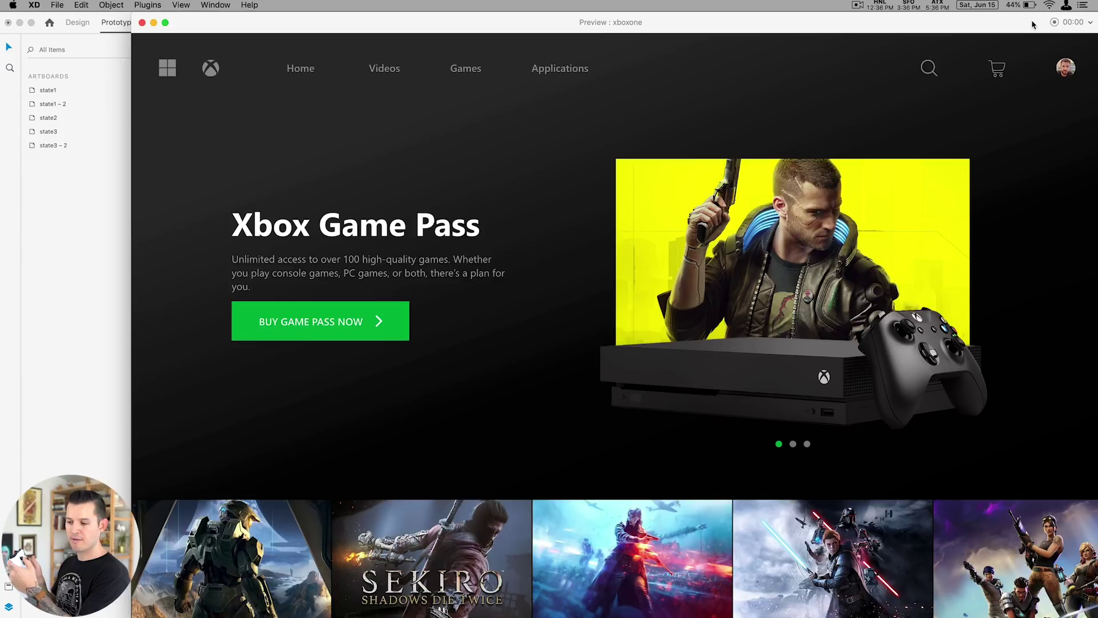
key(Down)
key(Right)
key(Left)
key(Right)
key(Left)
key(Right)
key(Left)
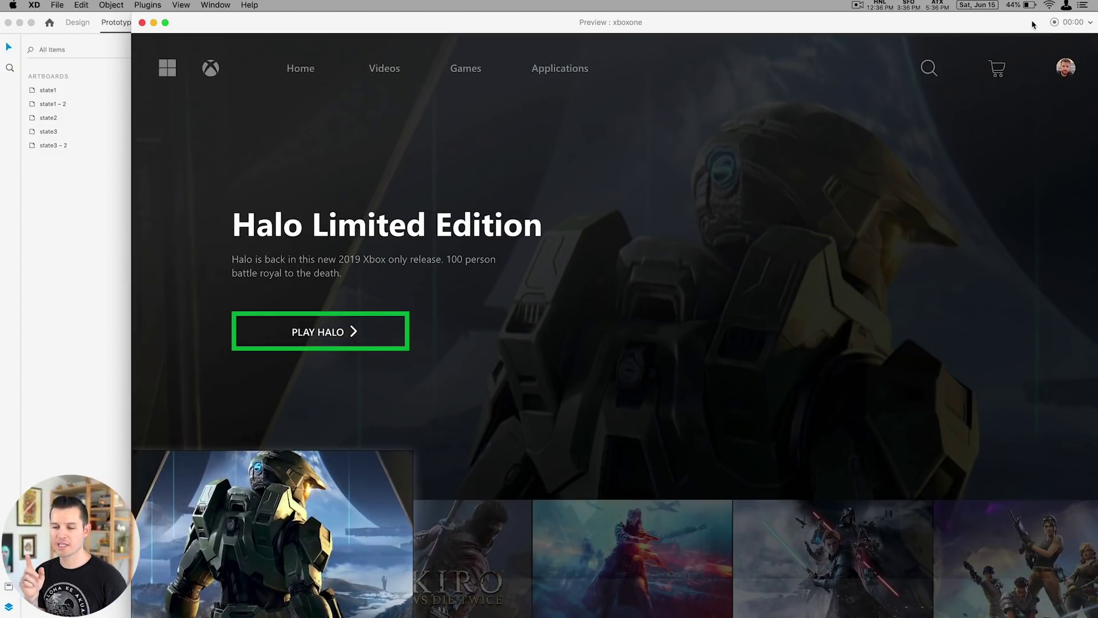
key(Right)
key(Left)
key(Right)
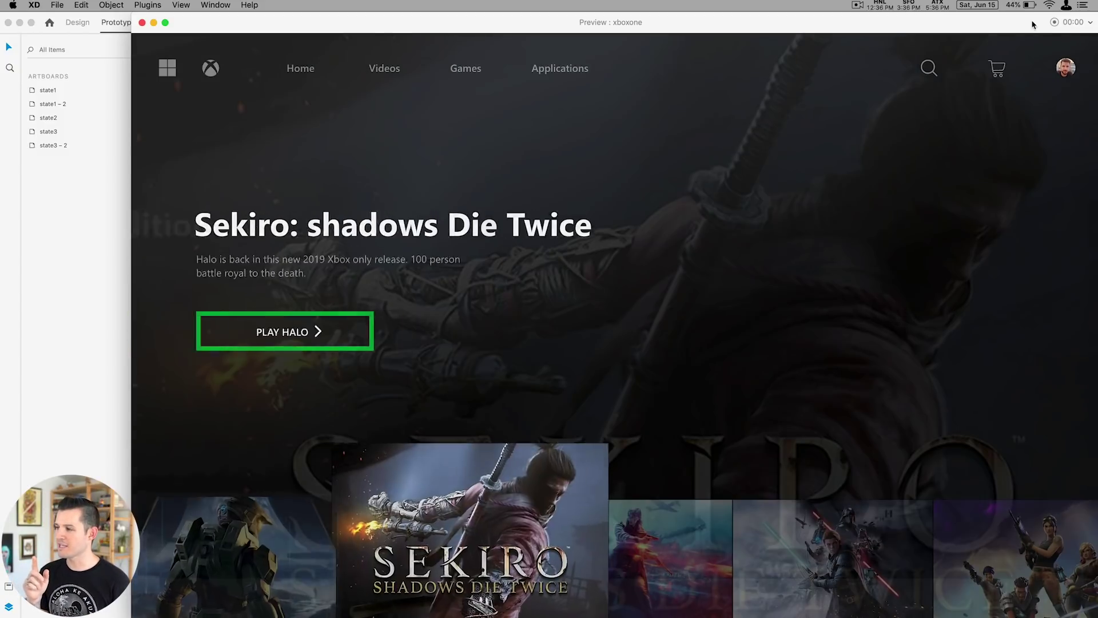
key(Left)
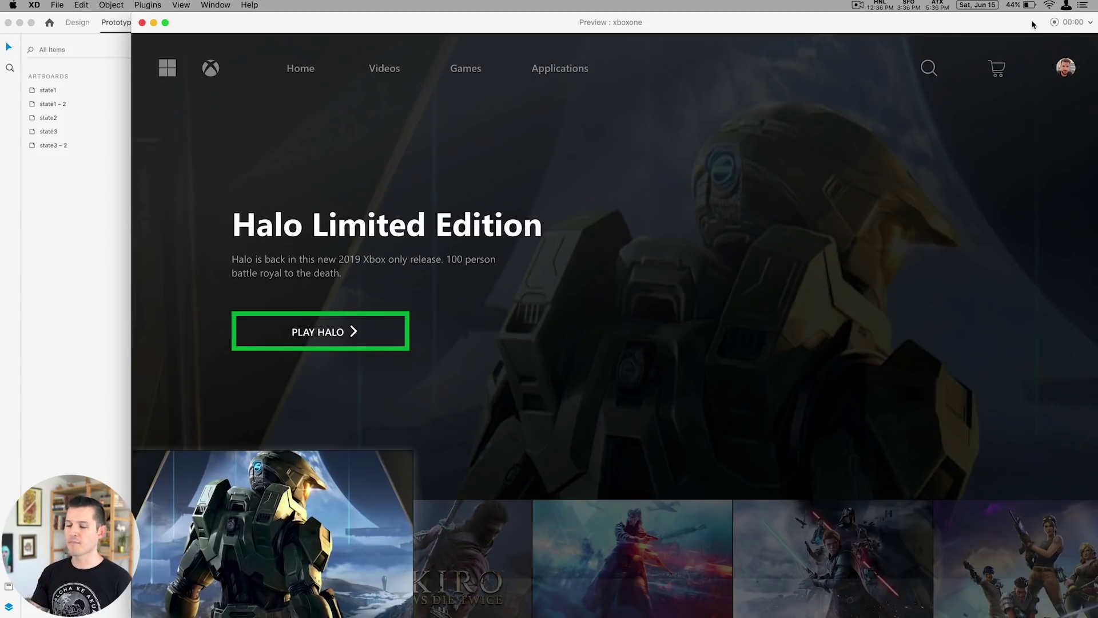
key(Right)
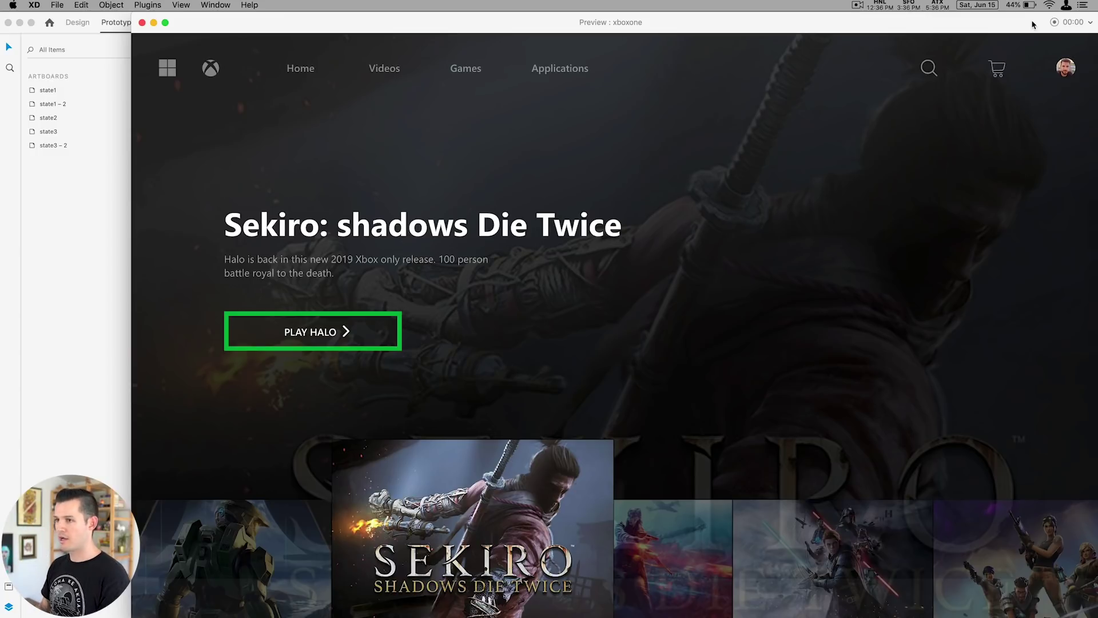
click(142, 22)
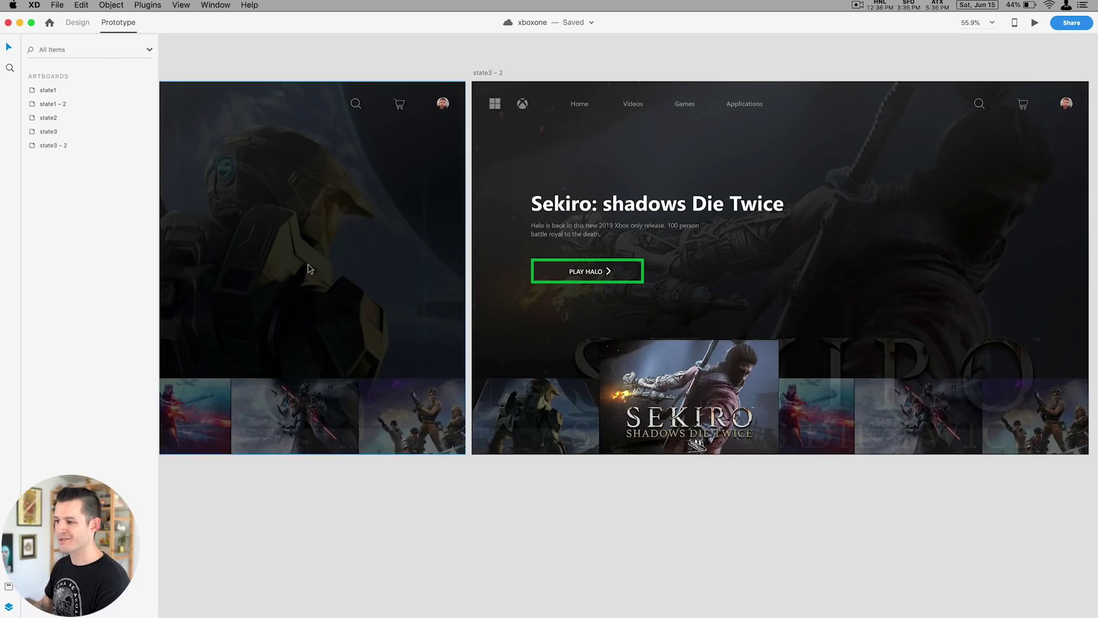
In Design mode, rename the Sekiro artboard's background image layer to game2.
scroll(597, 492, down, 1)
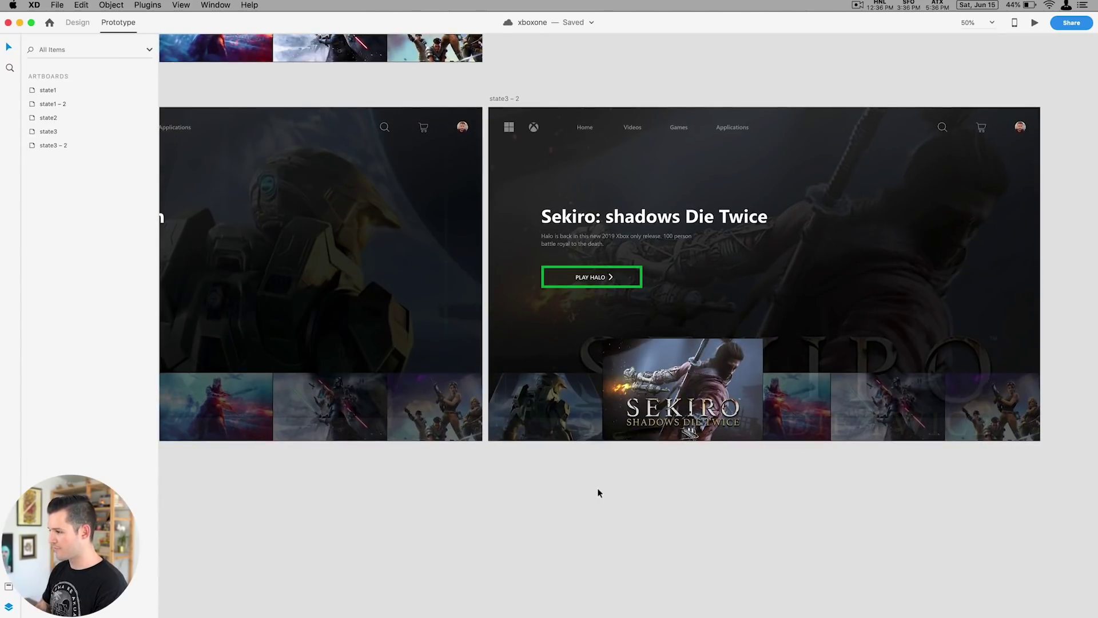
scroll(598, 492, down, 3)
scroll(707, 468, left, 2)
click(948, 212)
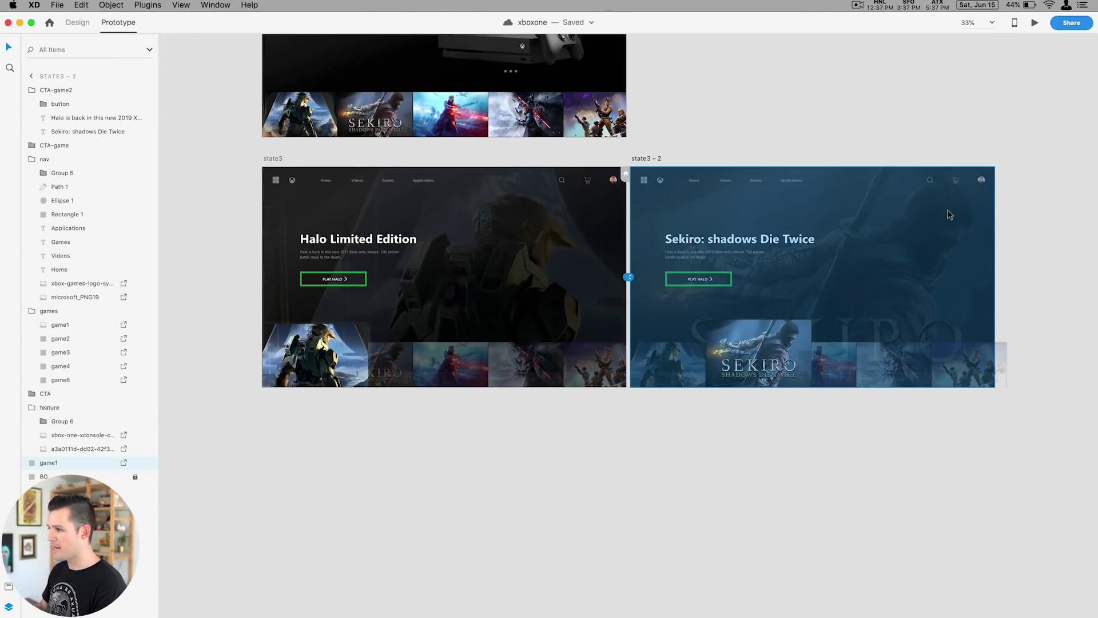
click(78, 23)
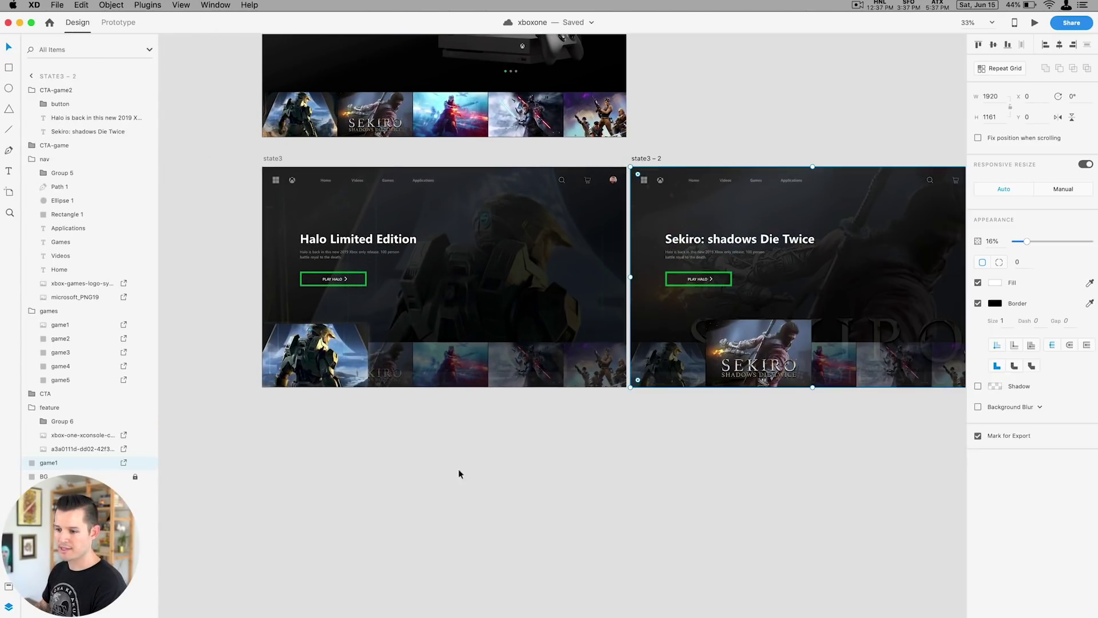
scroll(669, 109, right, 2)
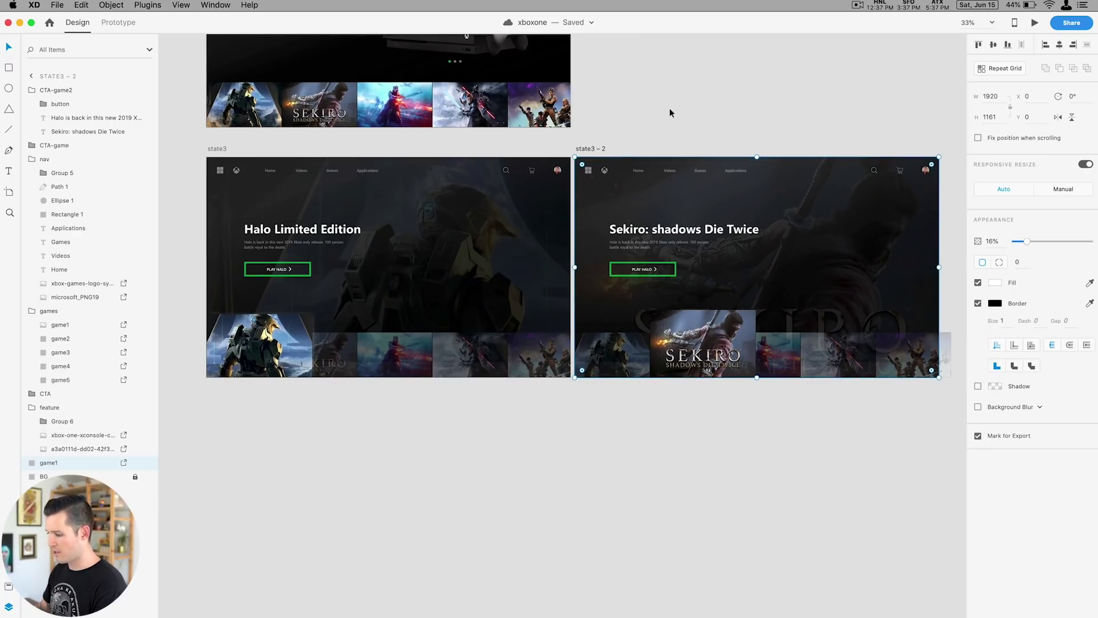
click(480, 219)
click(464, 202)
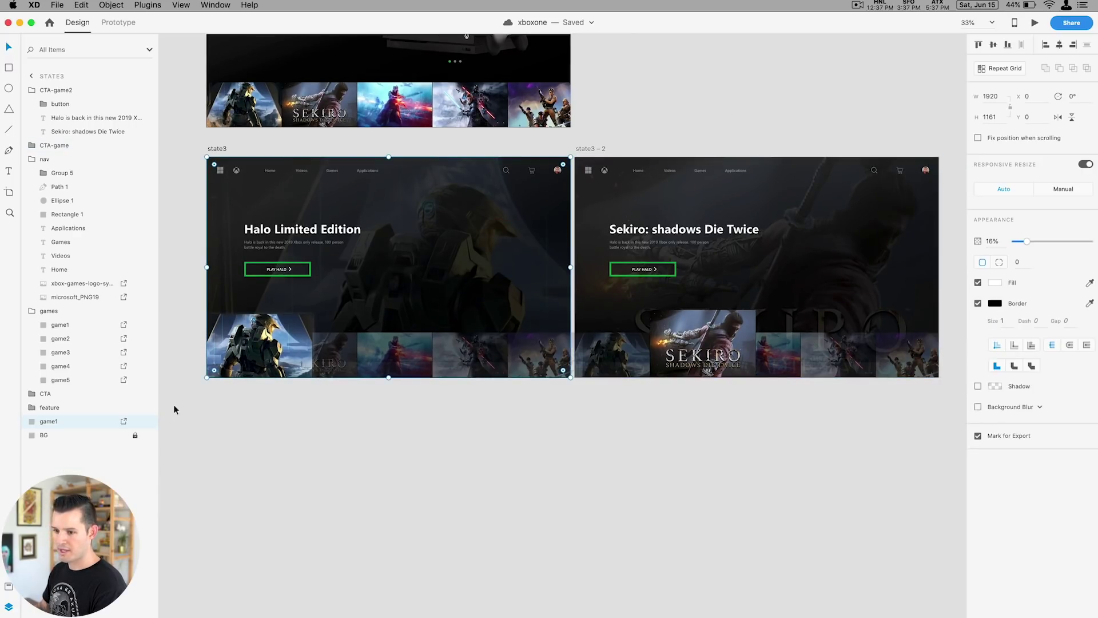
click(844, 218)
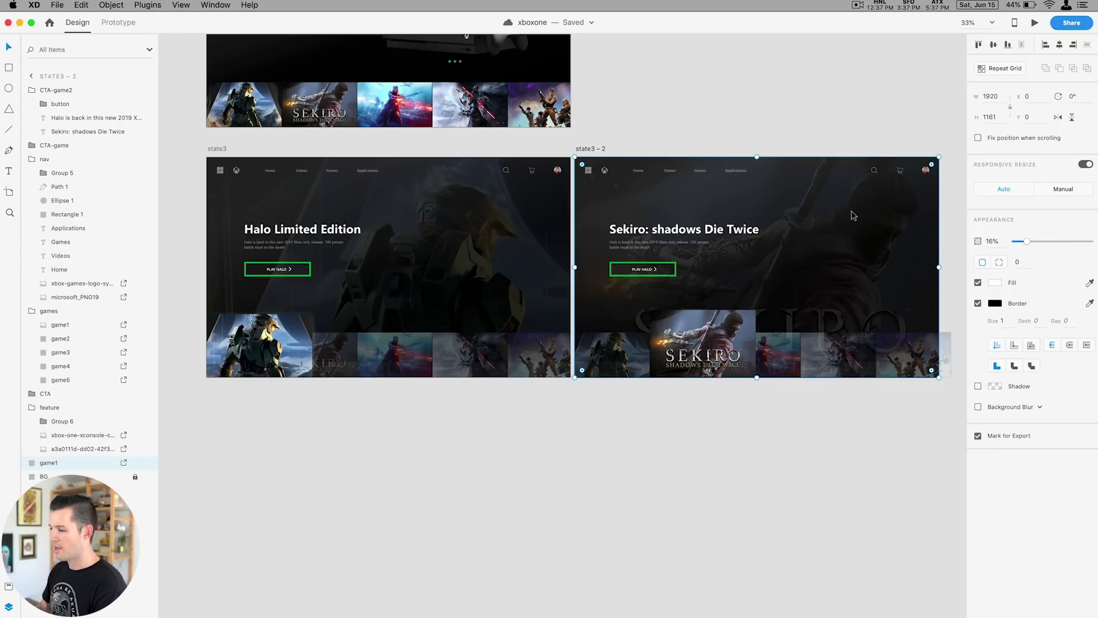
double_click(49, 463)
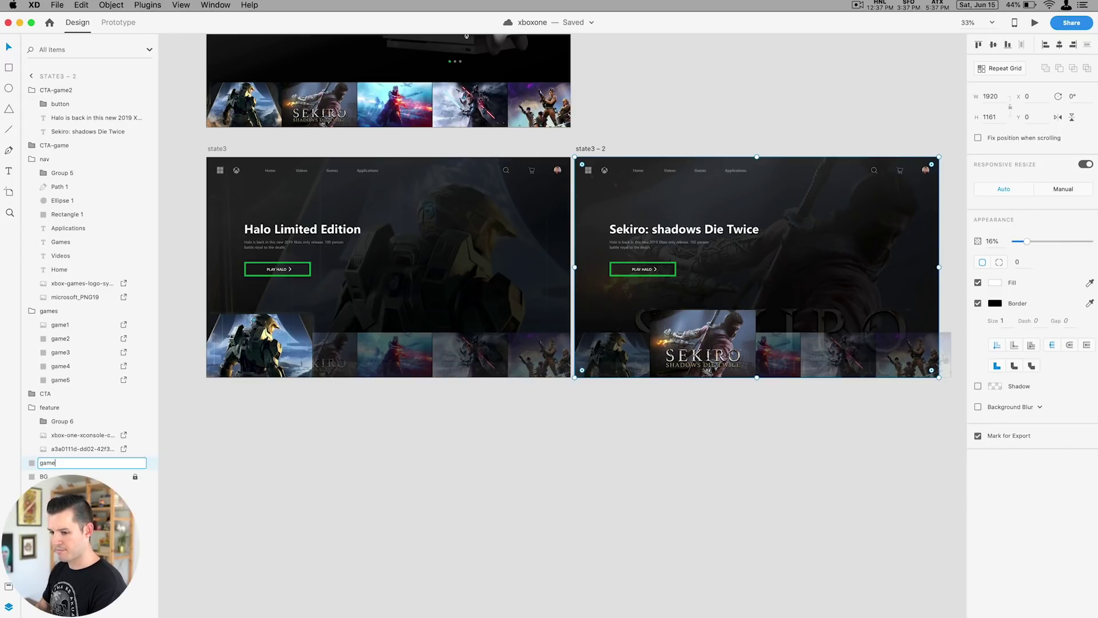
key(Return)
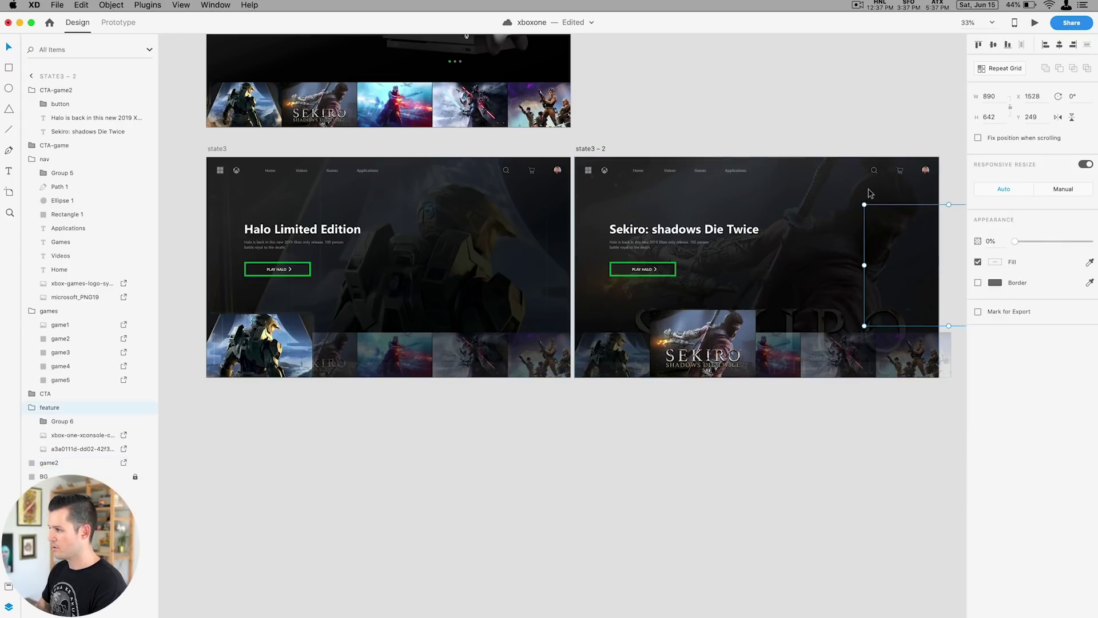
Paste game2 into state3 above the Halo background and set it to 0% opacity.
click(515, 203)
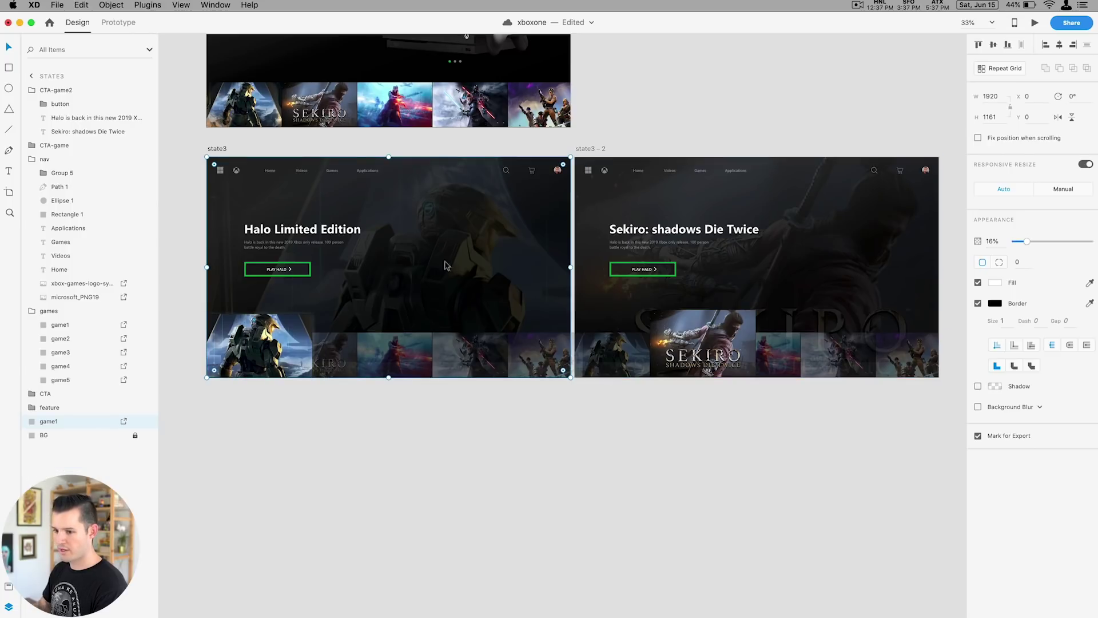
key(super+v)
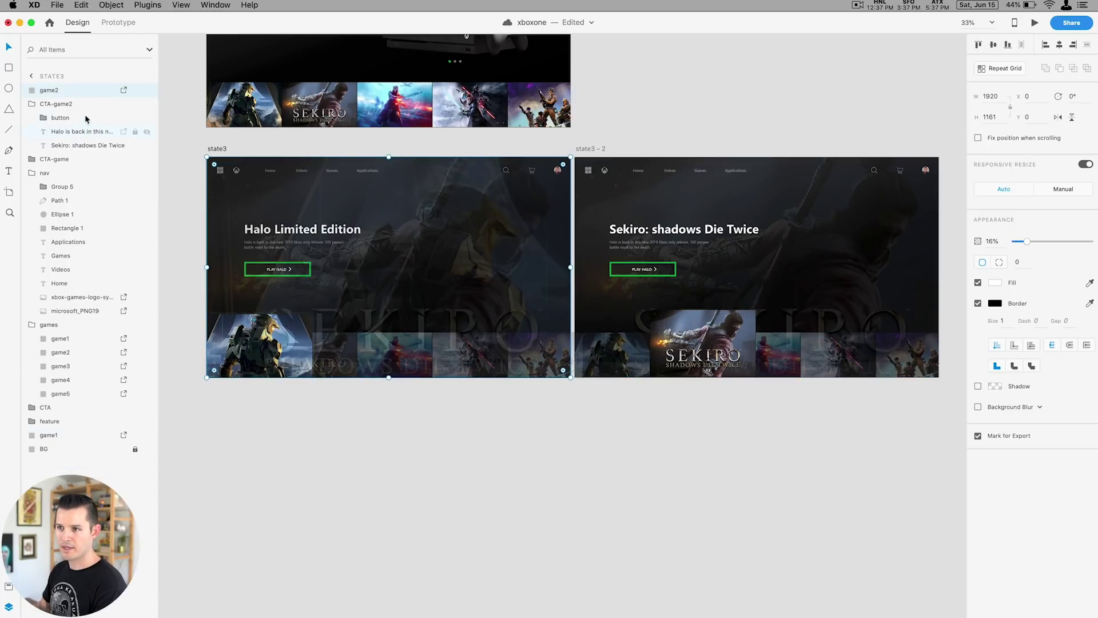
drag(72, 175, 93, 434)
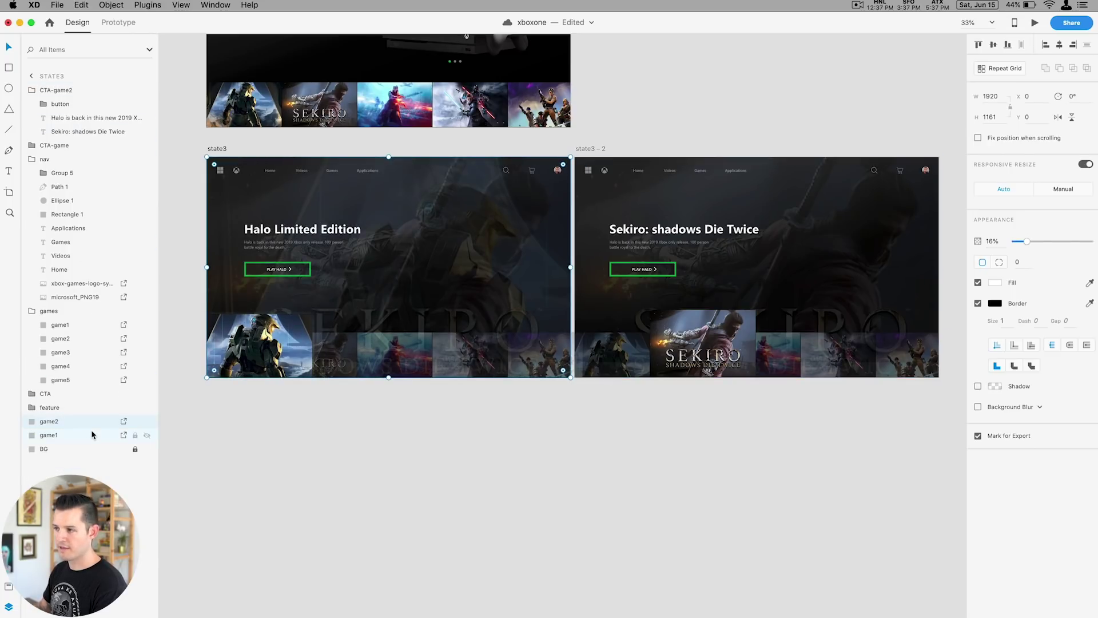
drag(1026, 242, 1002, 248)
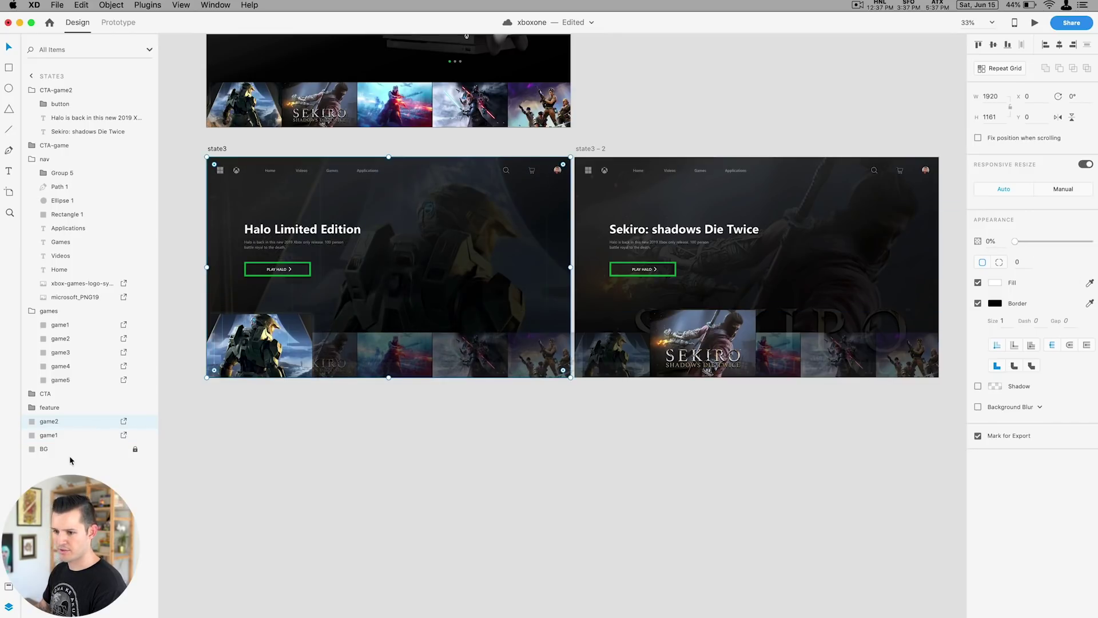
Paste the Halo image game1 into state3 – 2 beside game2 at 0% opacity.
key(super+z)
key(super+z)
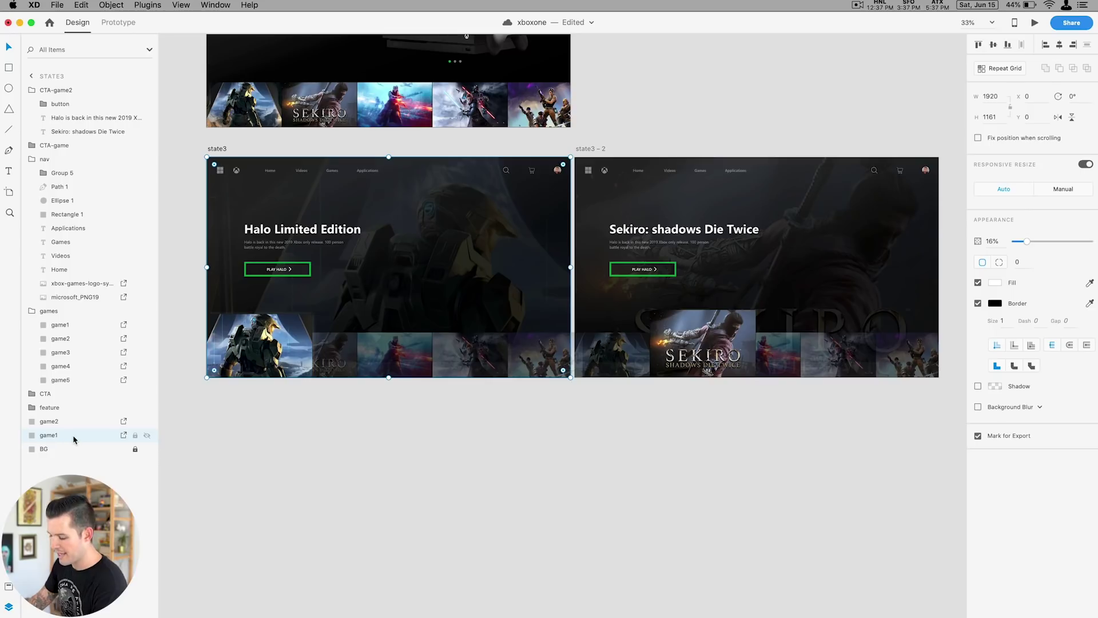
click(866, 201)
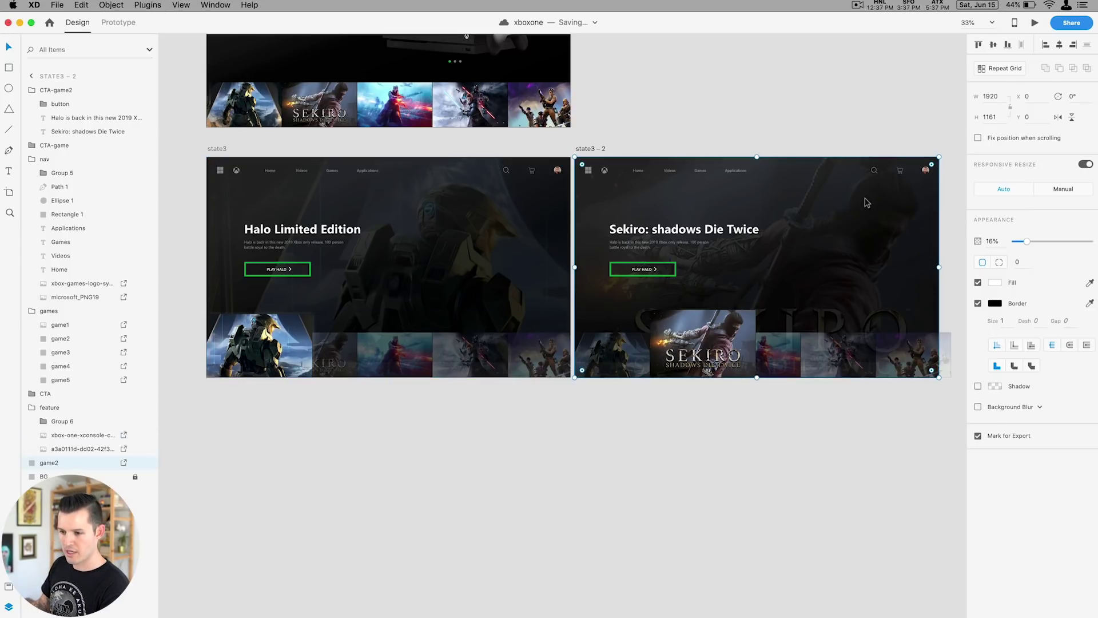
click(51, 476)
key(super+v)
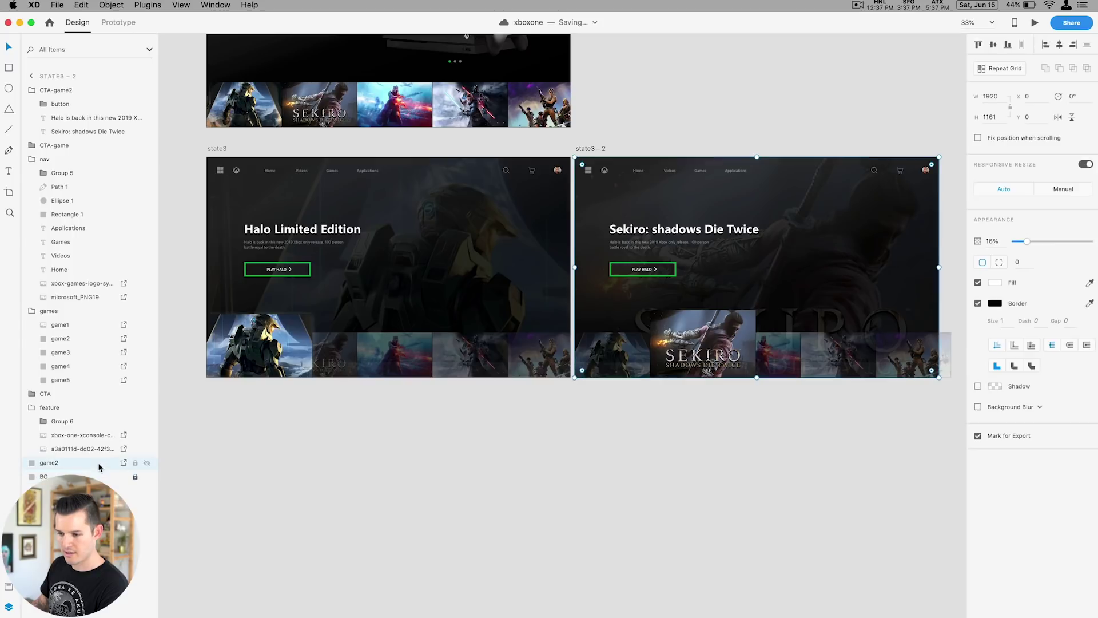
drag(49, 85, 54, 480)
drag(1027, 241, 987, 247)
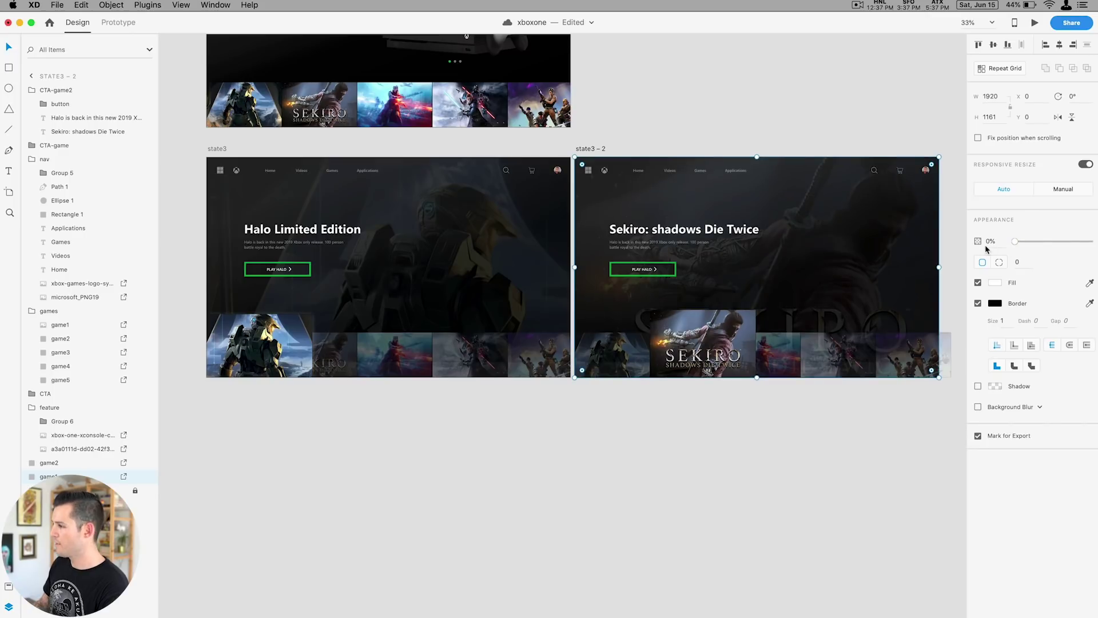
Launch Desktop Preview on the Sekiro: Shadows Die Twice screen.
click(1035, 23)
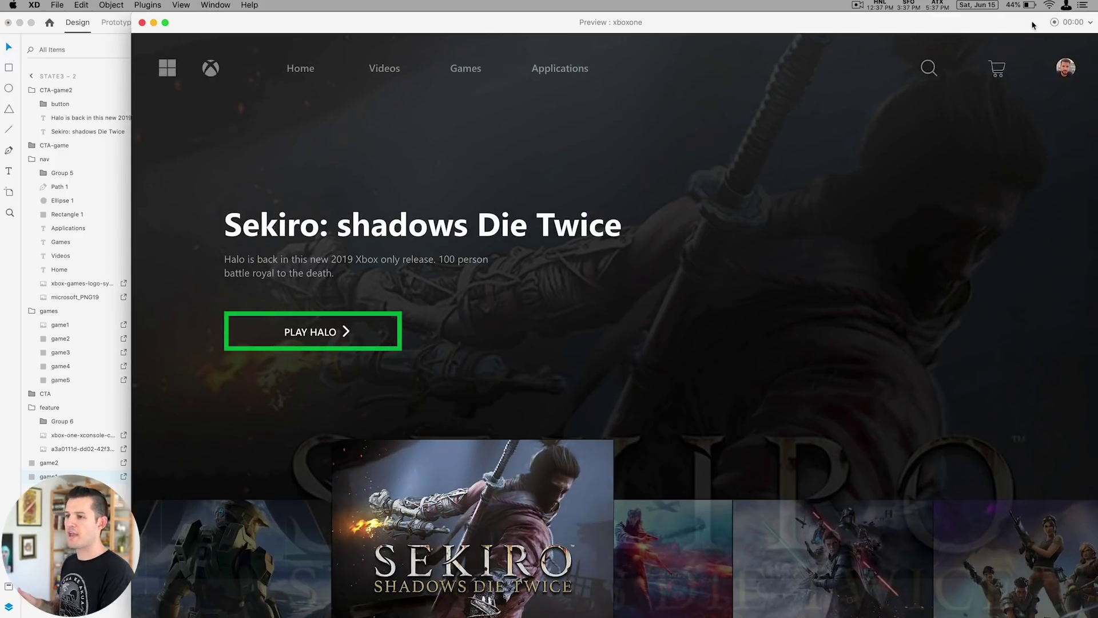